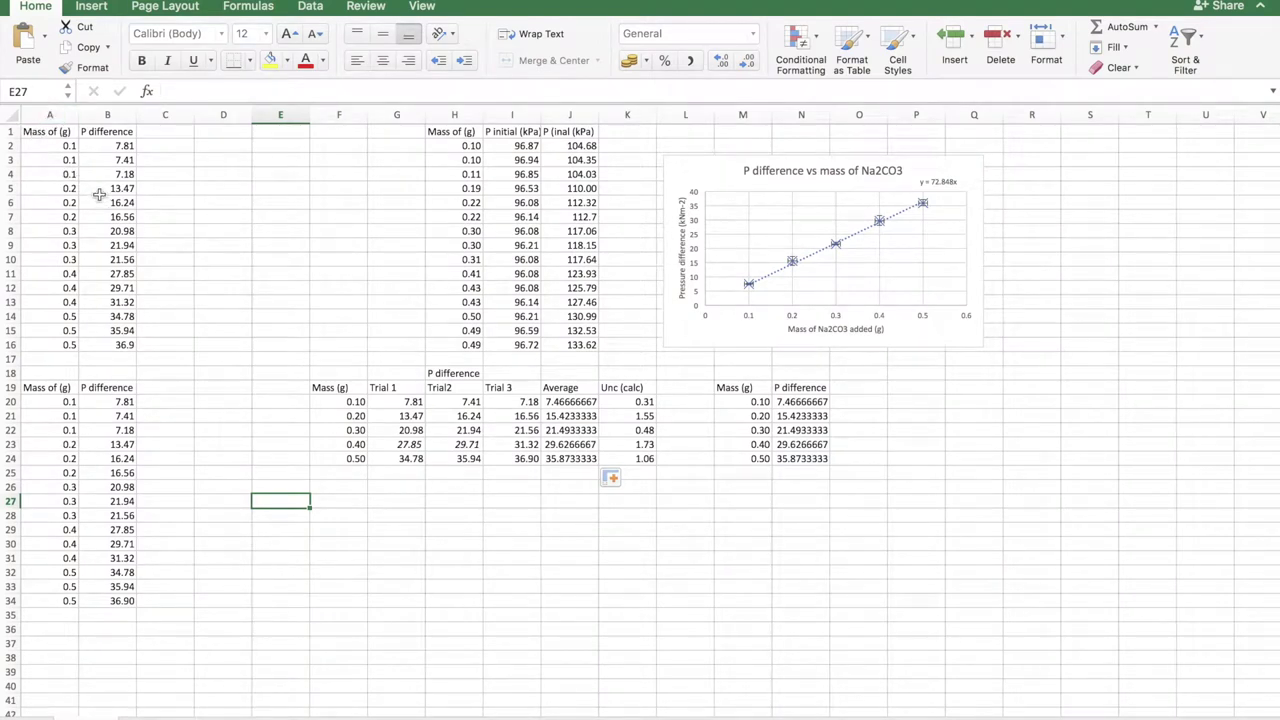
Review the mass and P difference data in A1:B16 and the formulas behind them.
drag(48, 132, 106, 350)
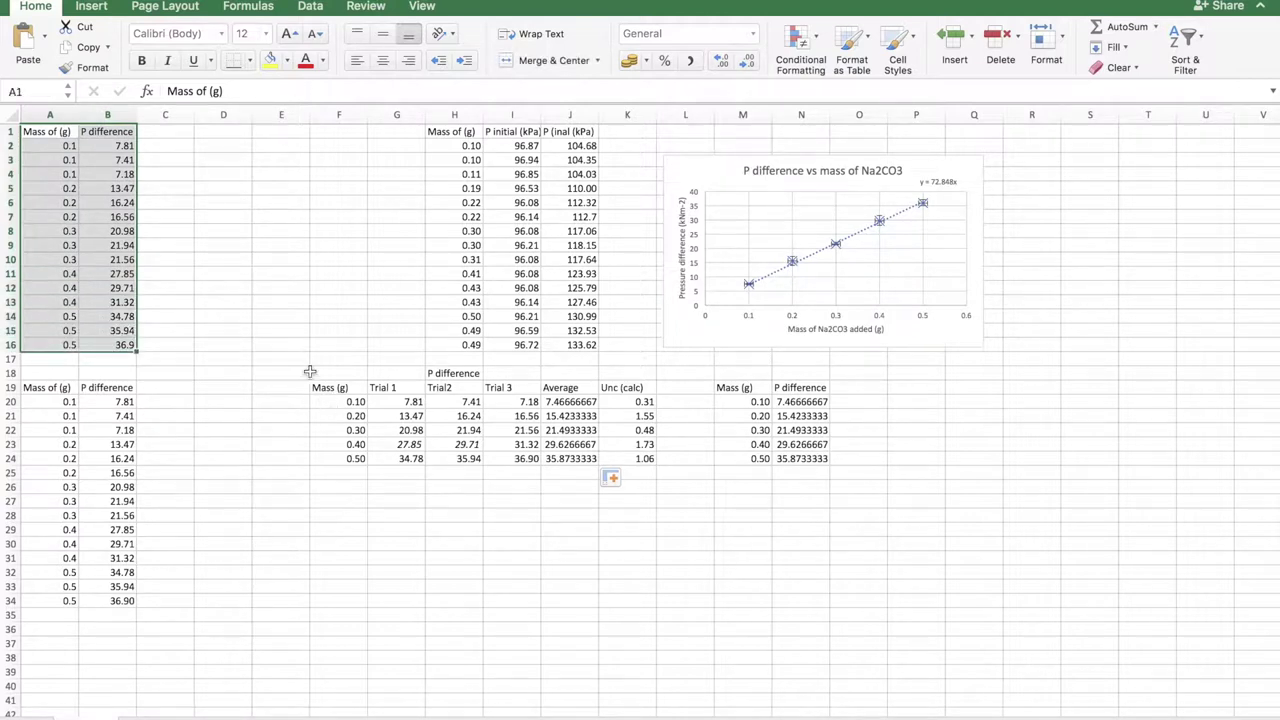
click(232, 247)
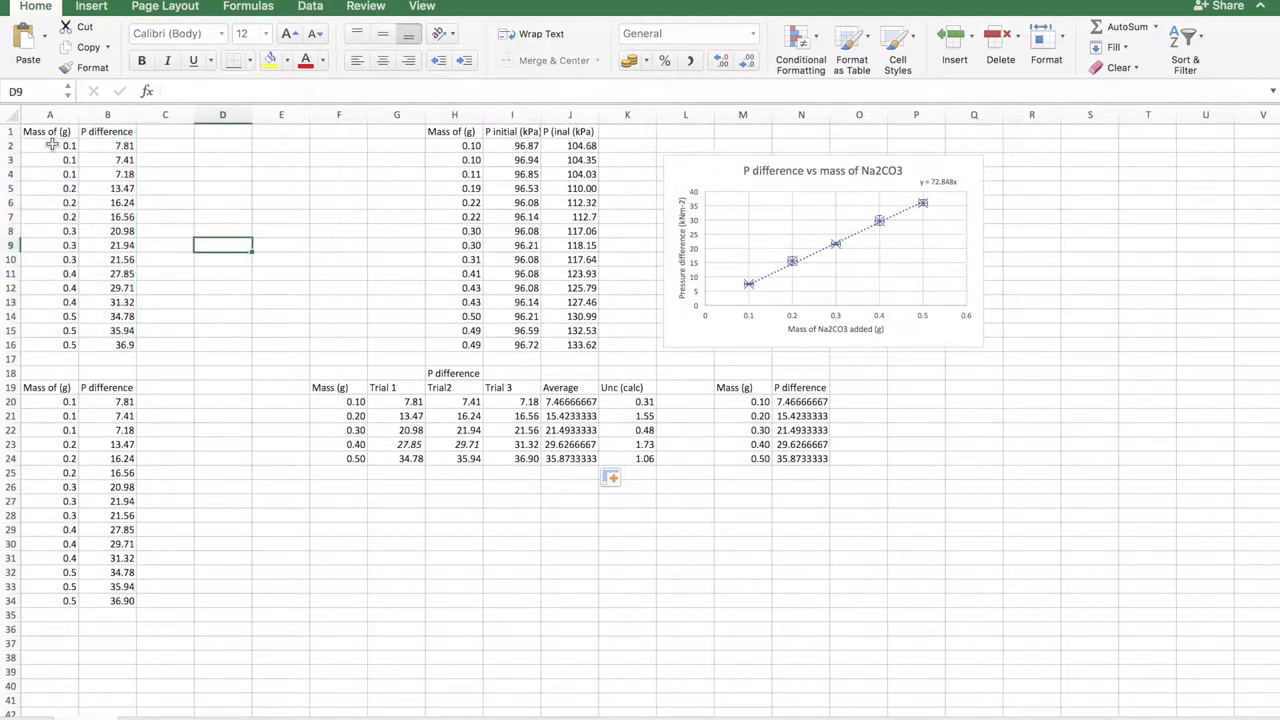
click(52, 145)
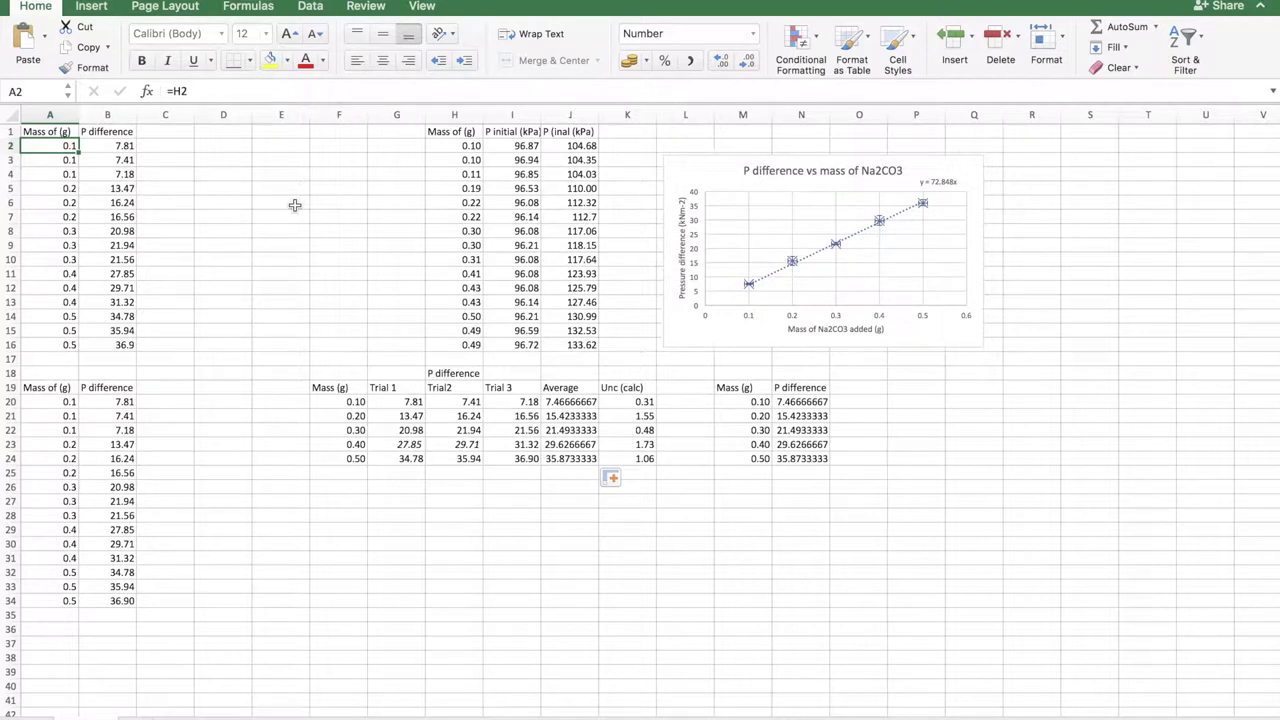
key(Right)
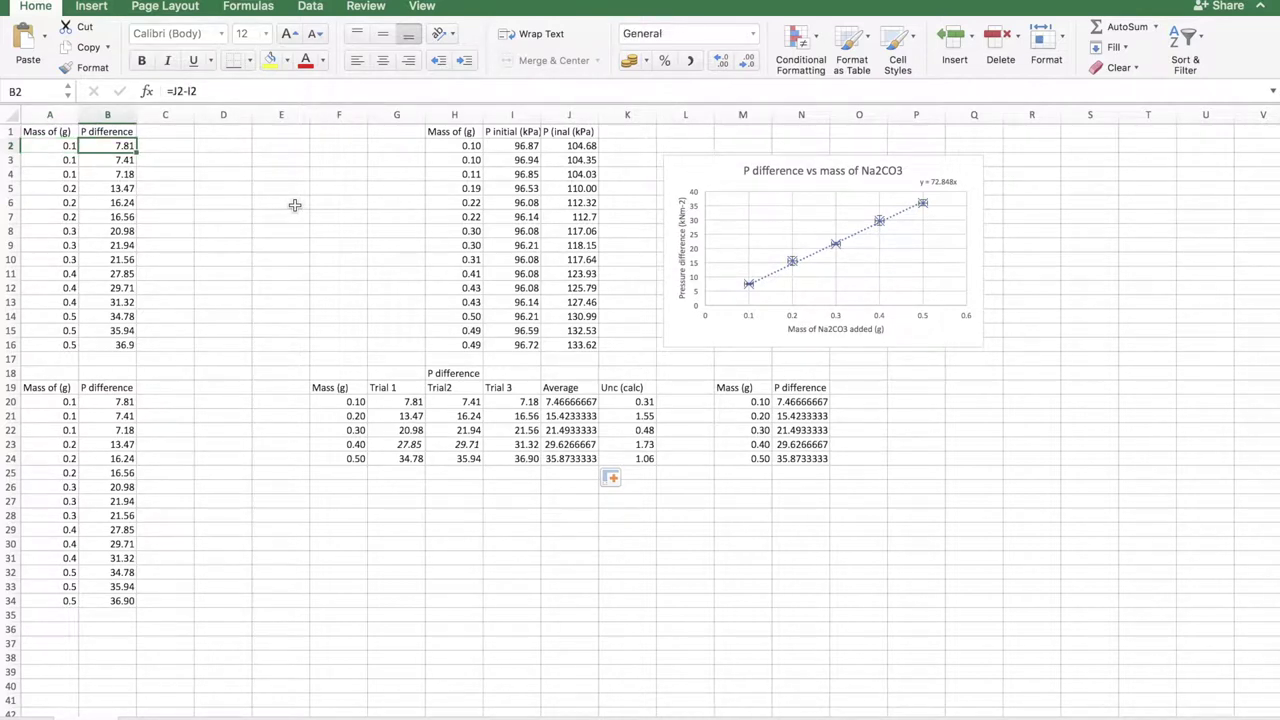
key(Left)
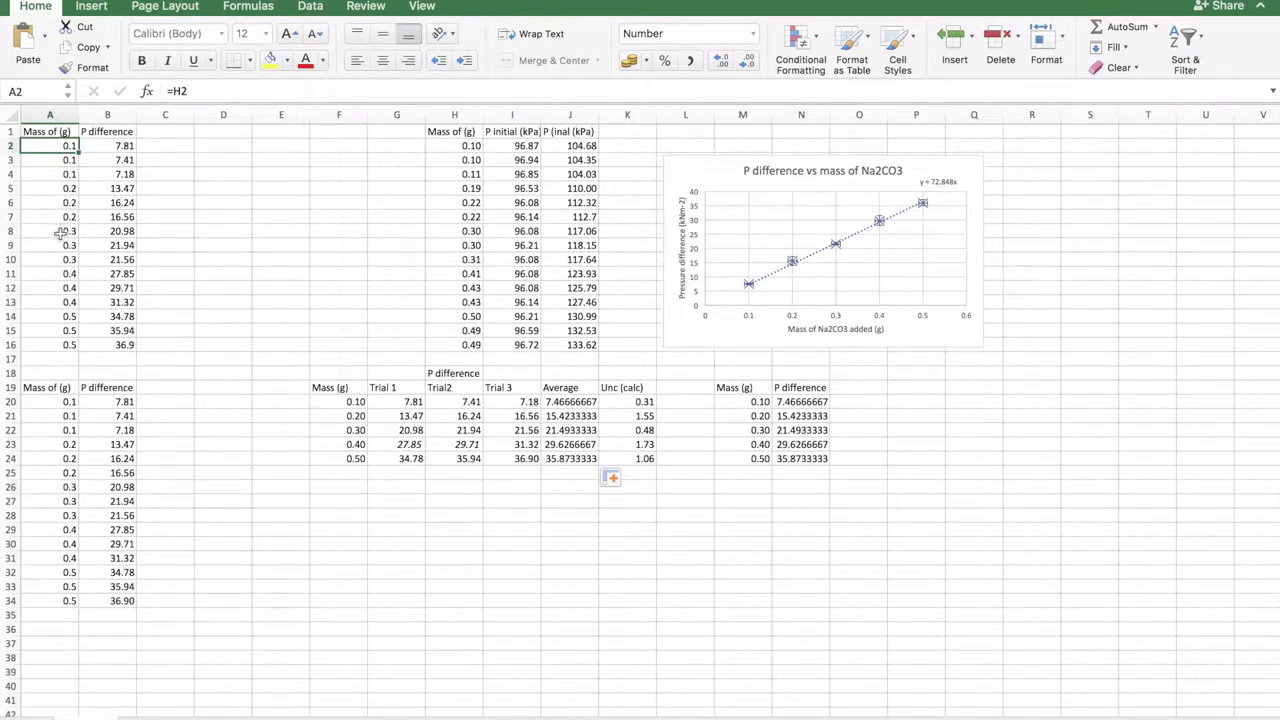
click(113, 144)
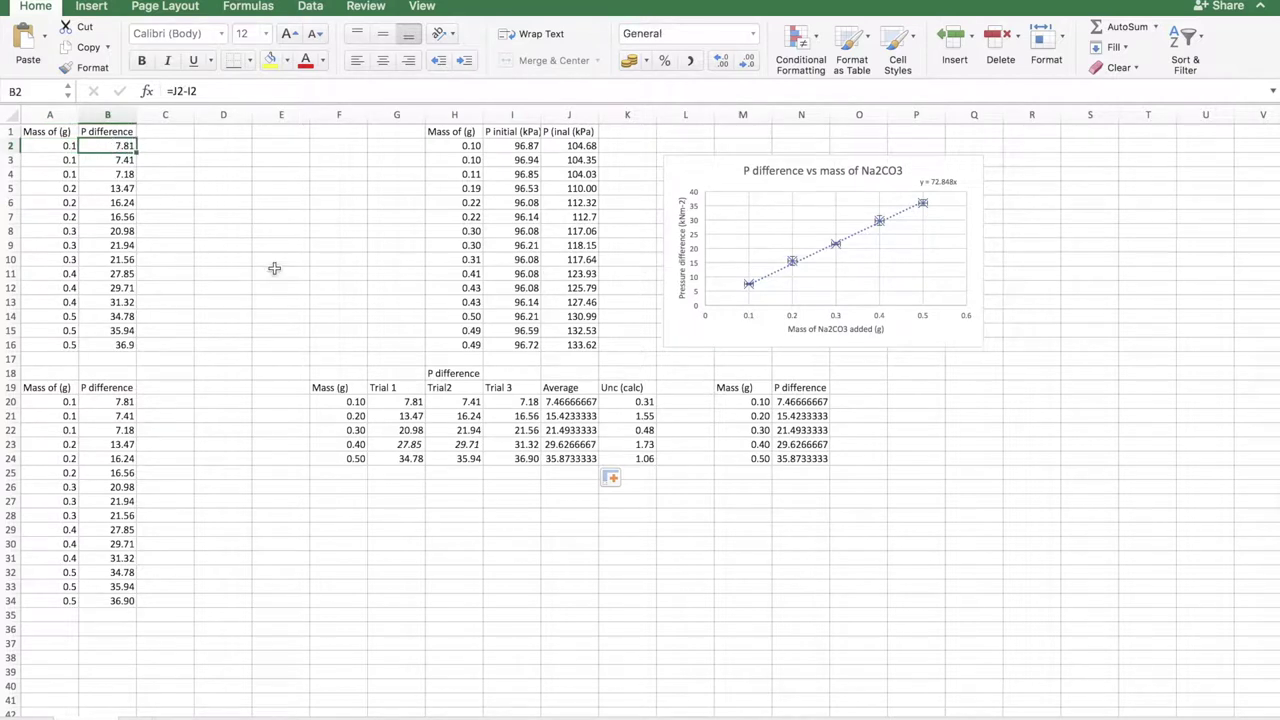
drag(42, 131, 128, 344)
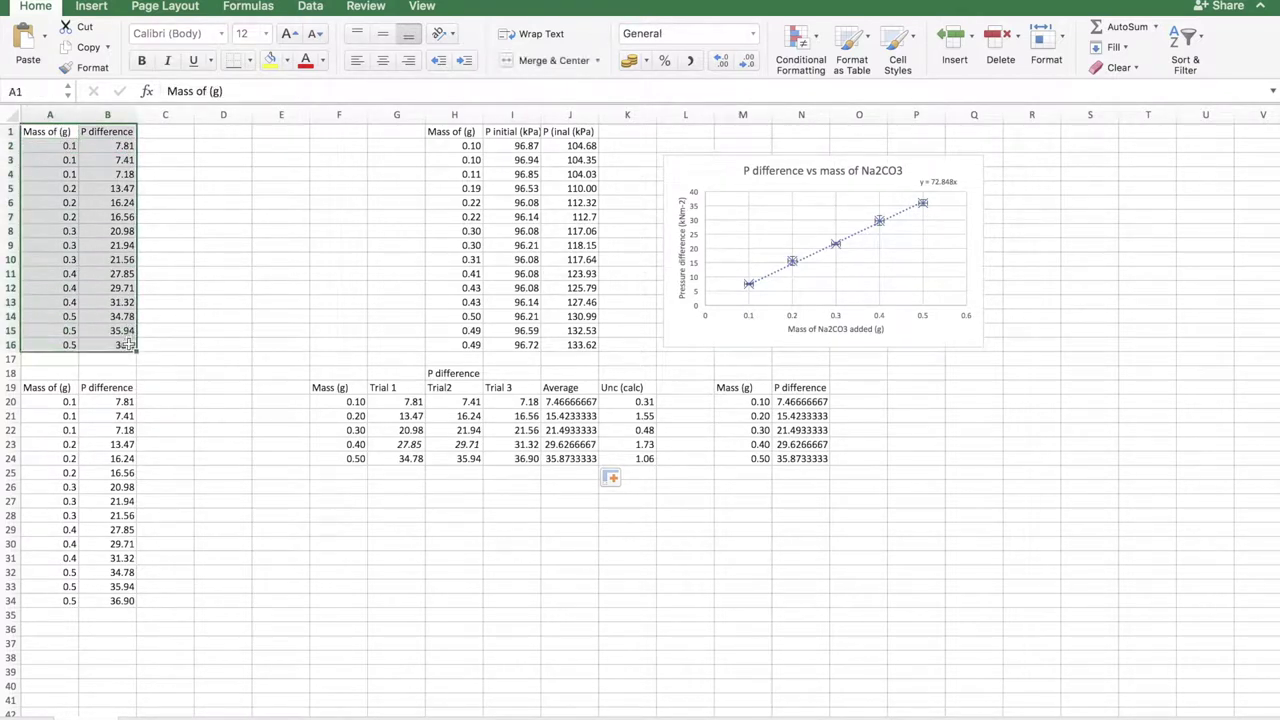
click(284, 372)
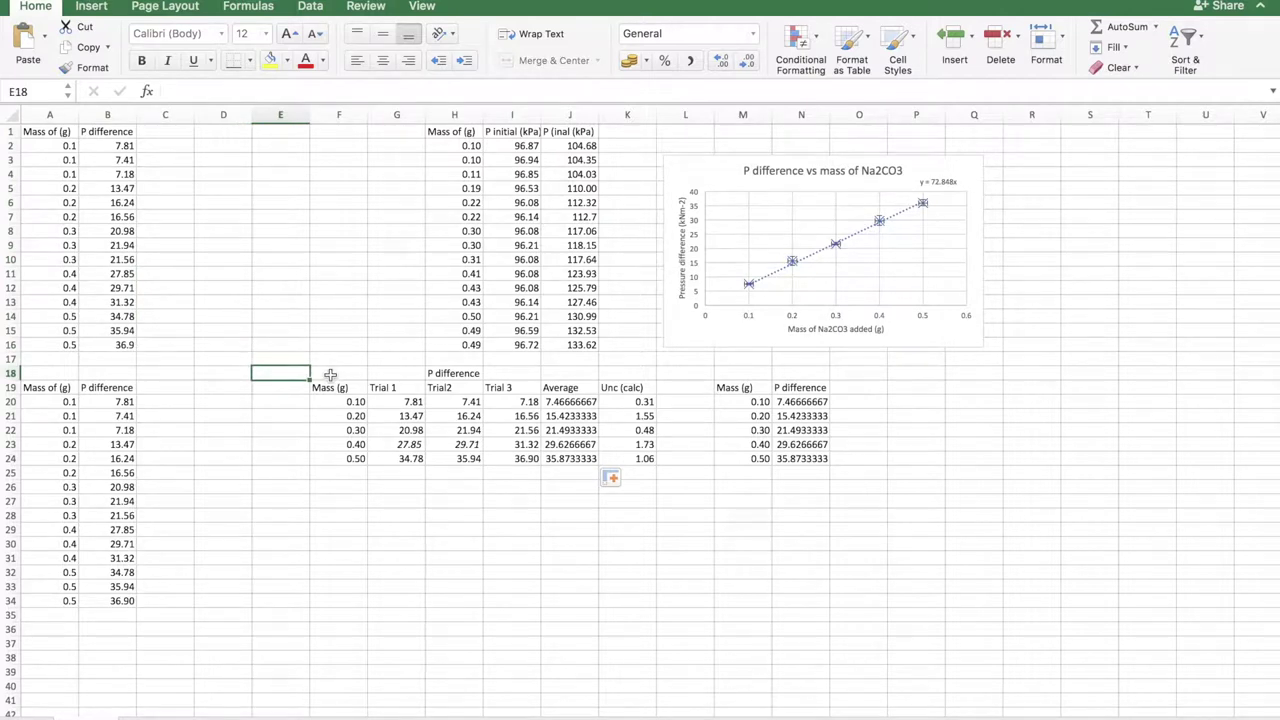
Compare the 0.1 g and 0.2 g P differences with their Trial 1–3 values in the trial table.
click(335, 386)
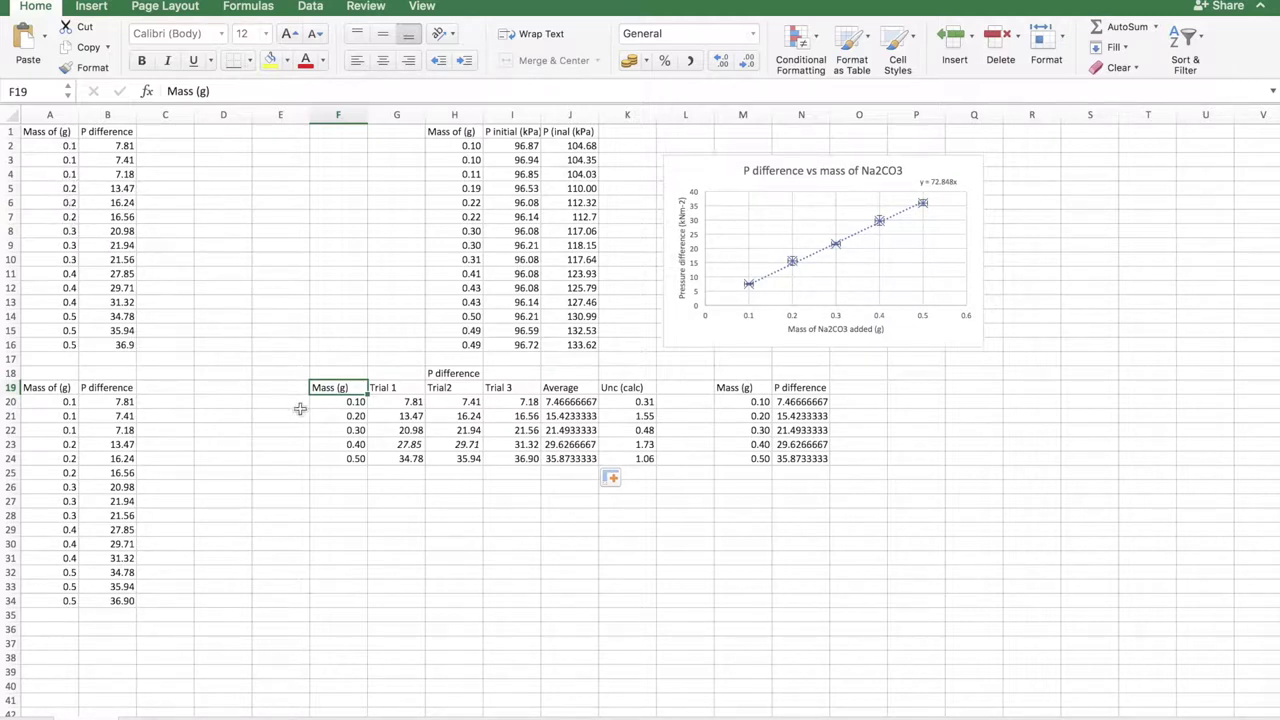
click(349, 401)
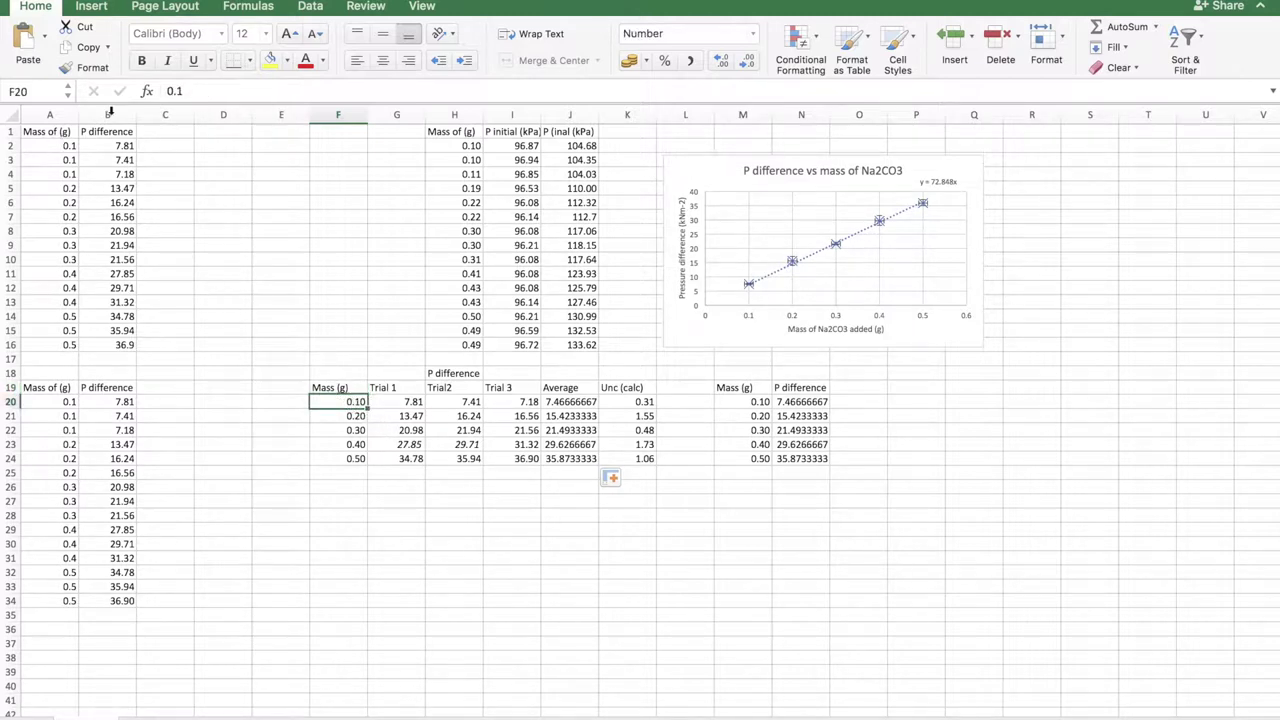
drag(60, 148, 64, 174)
click(349, 401)
drag(133, 152, 123, 175)
drag(413, 401, 525, 401)
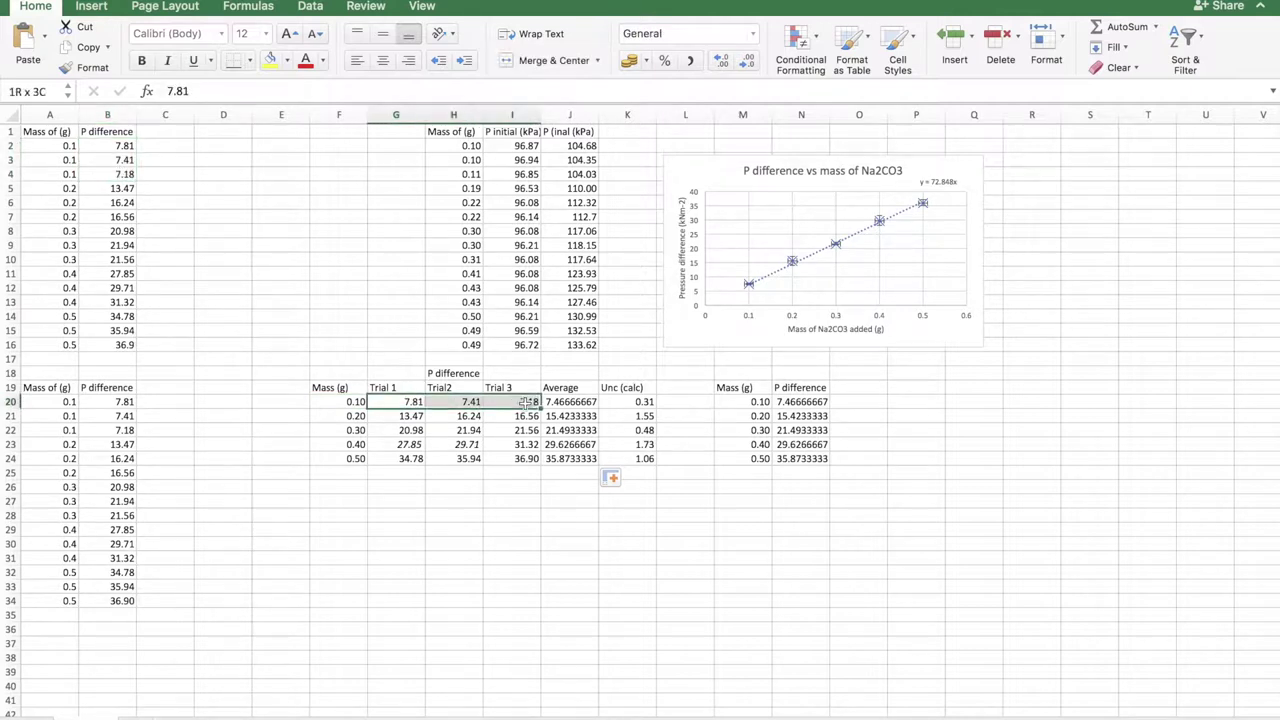
drag(63, 186, 64, 216)
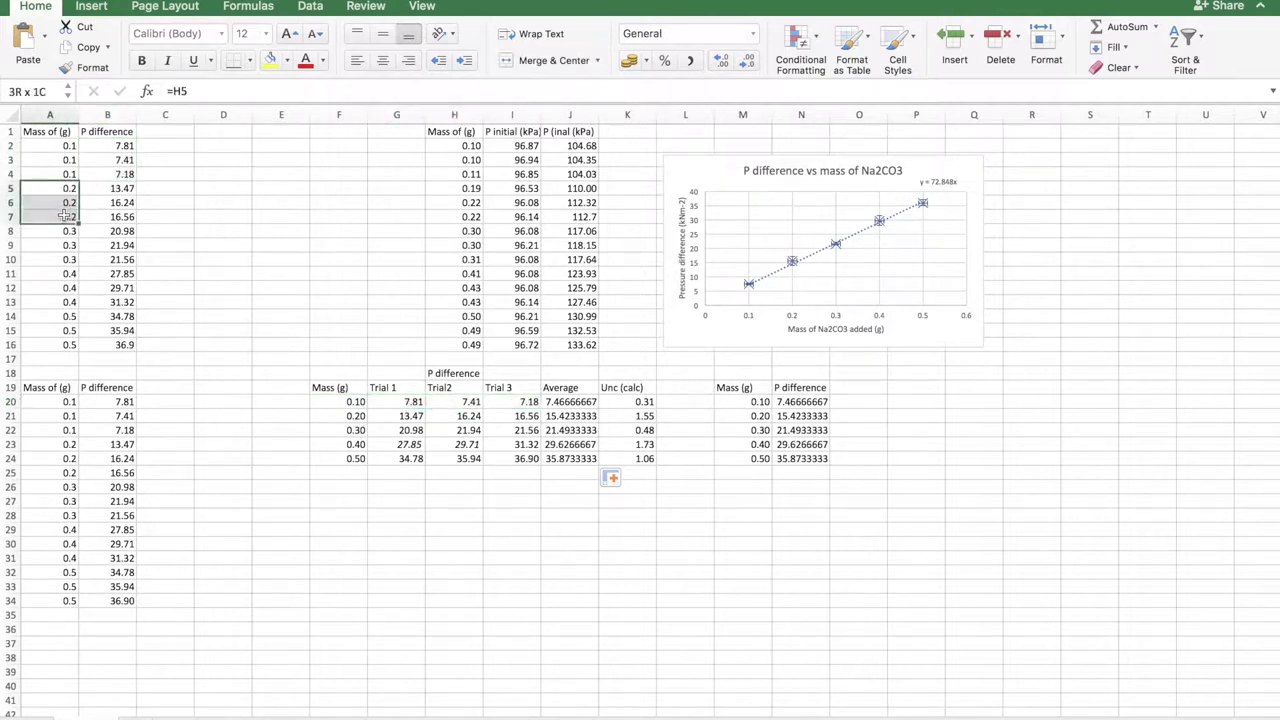
click(355, 418)
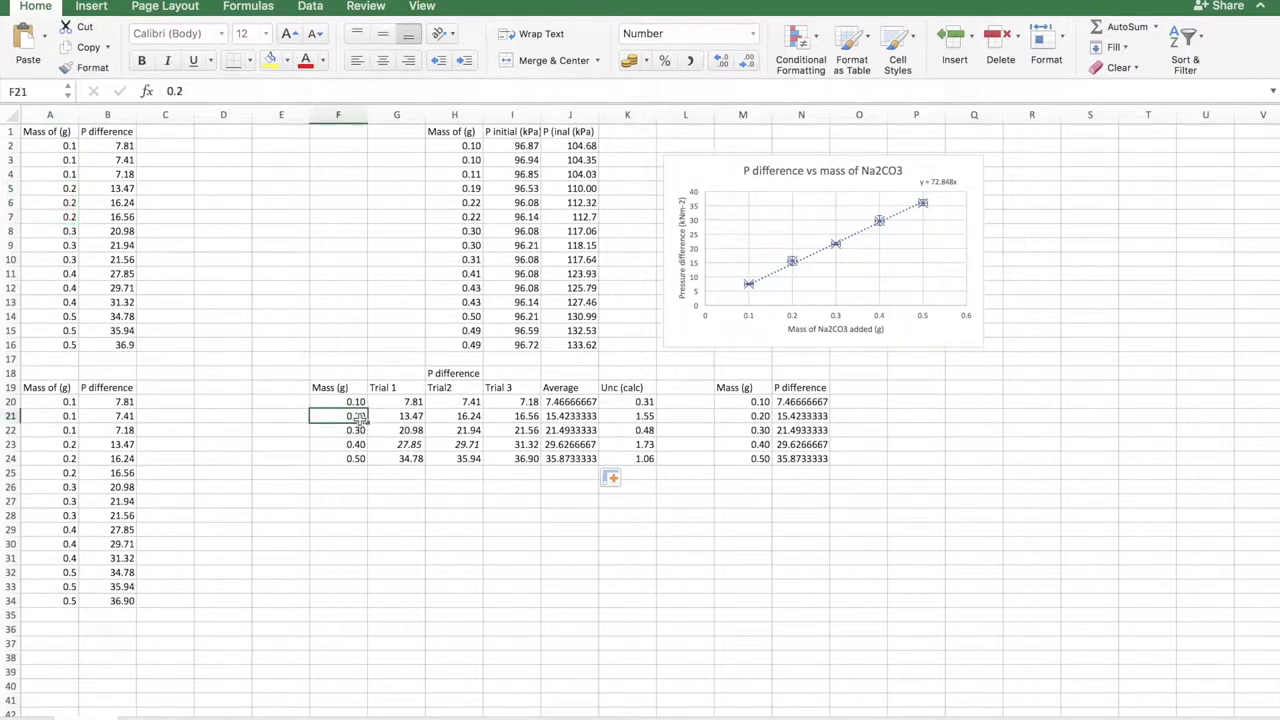
drag(395, 418, 509, 419)
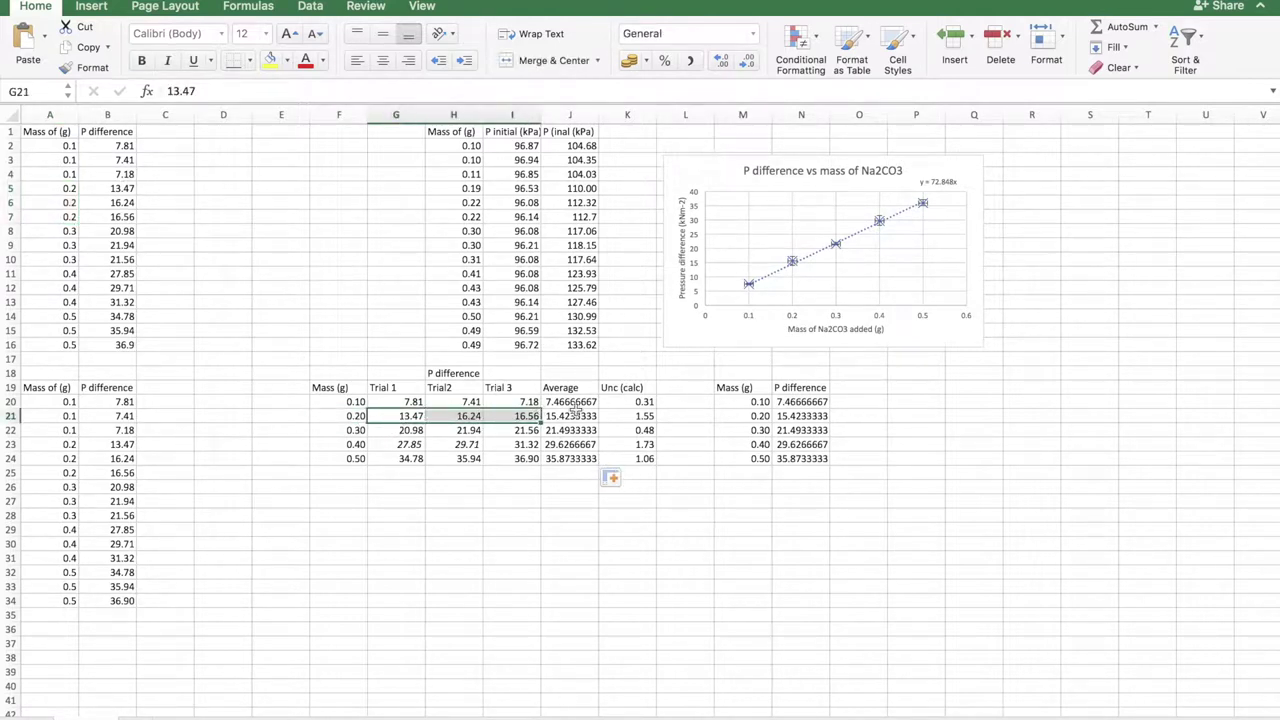
Enter =(G20+H20+I20)/3 in J20 and fill the average down to J24.
click(575, 402)
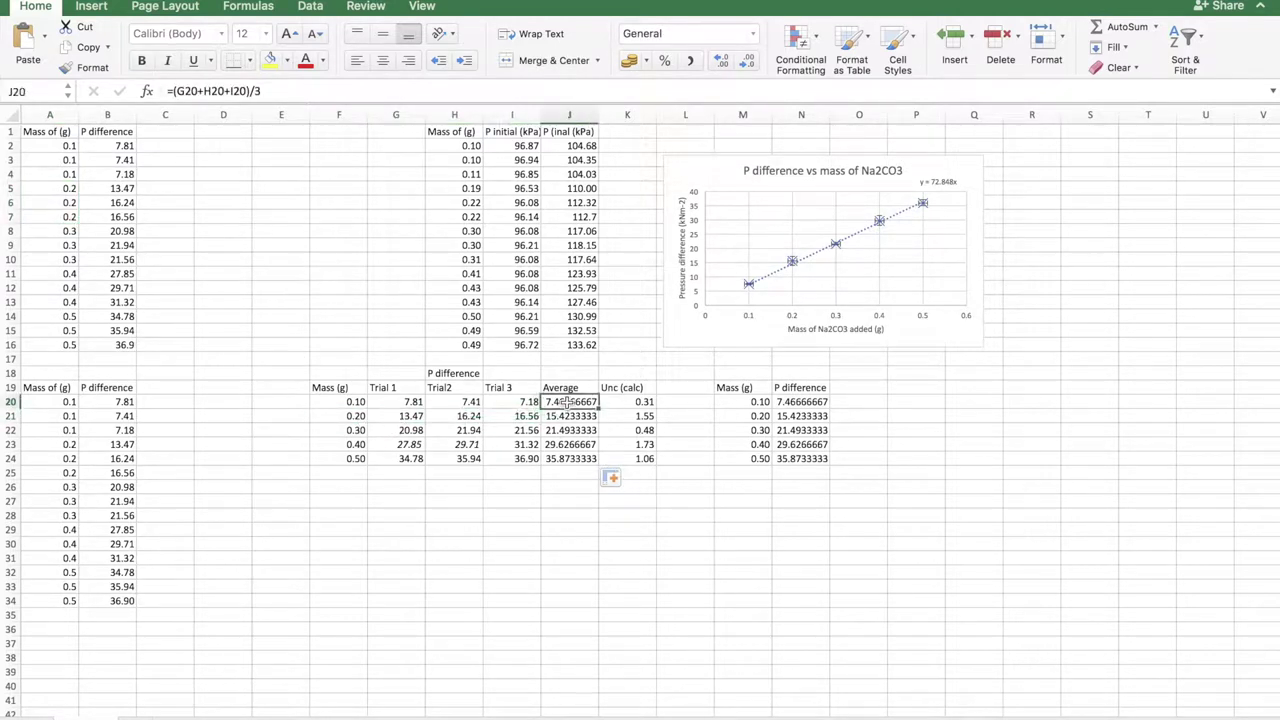
click(171, 91)
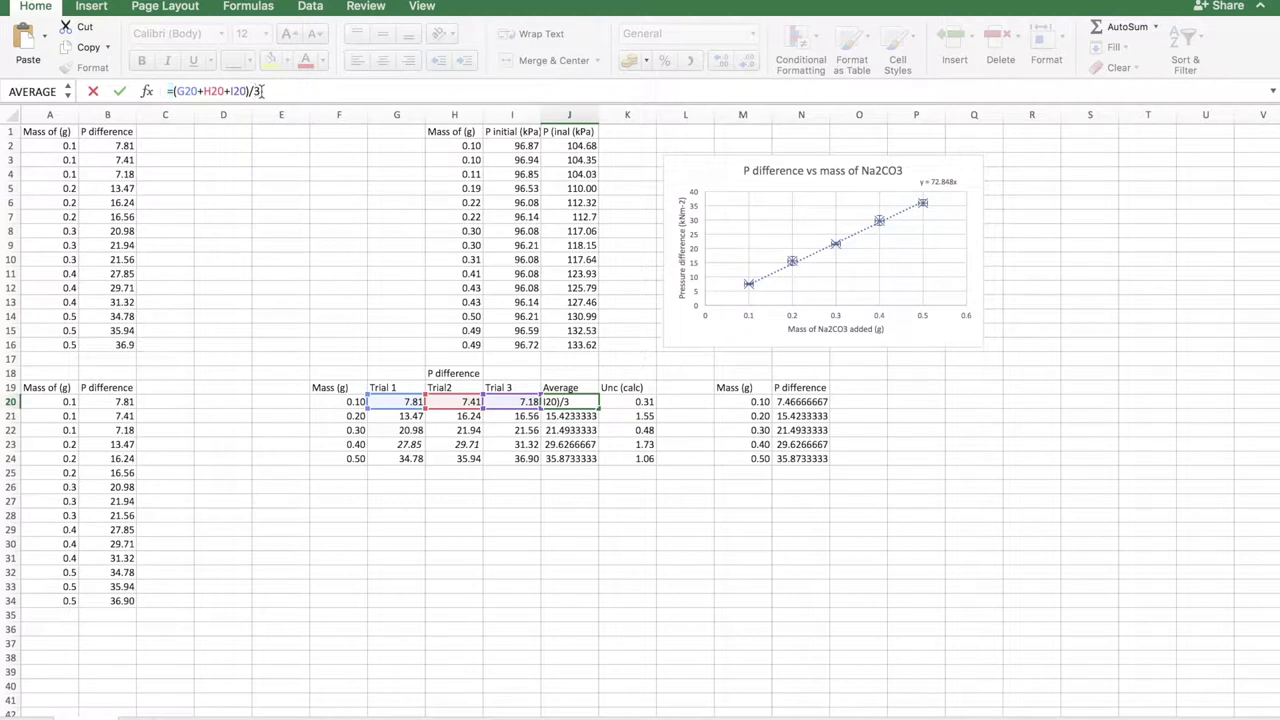
key(Return)
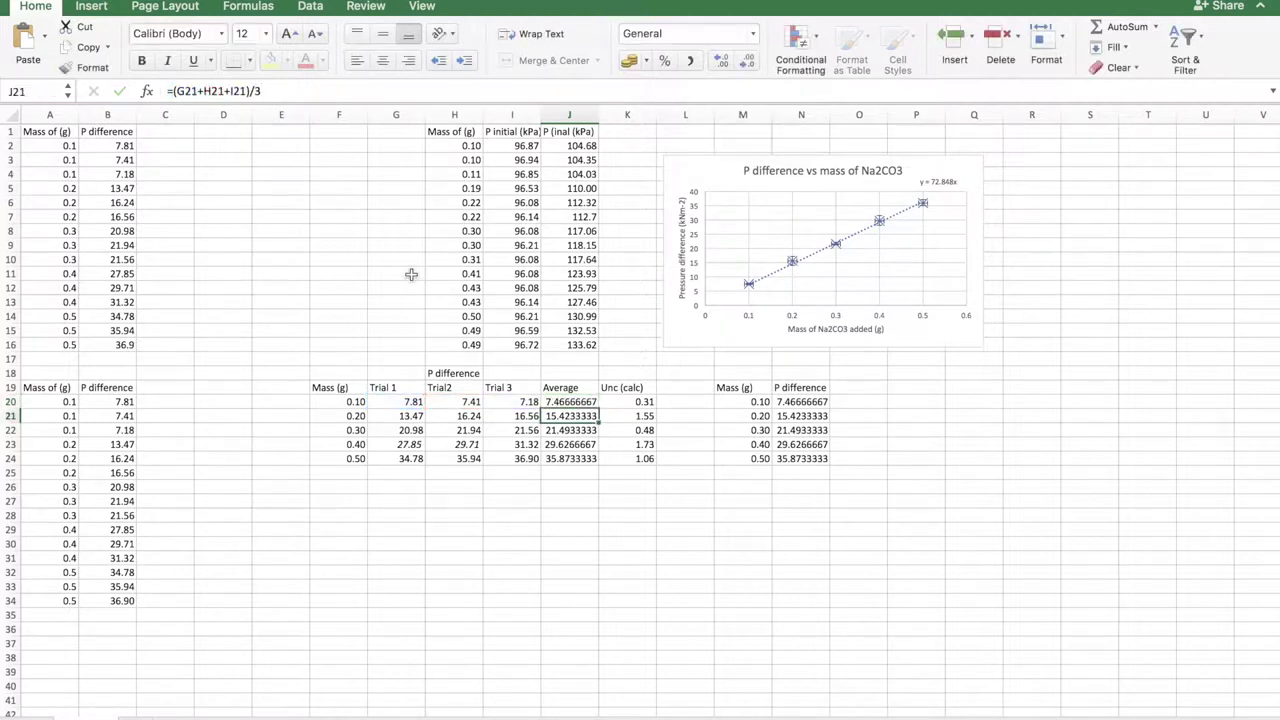
key(Up)
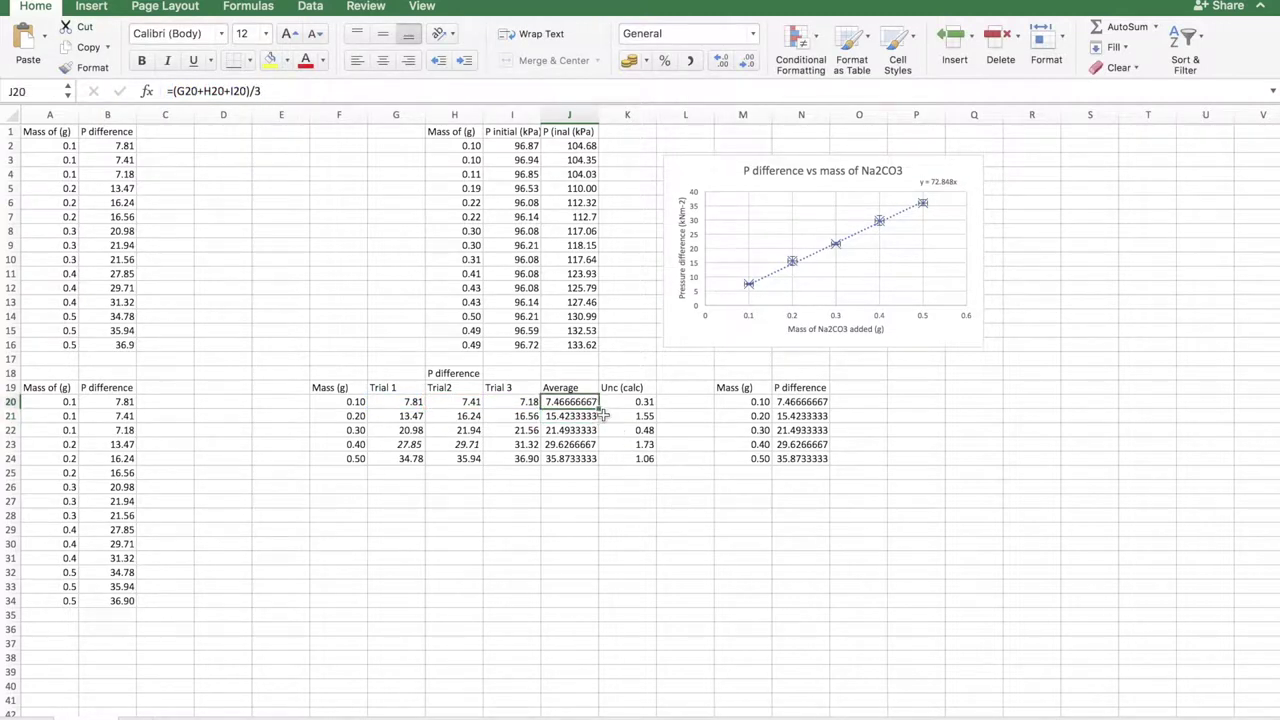
mouse_move(598, 410)
mouse_down()
mouse_move(598, 468)
mouse_move(600, 408)
mouse_up()
drag(598, 410, 596, 465)
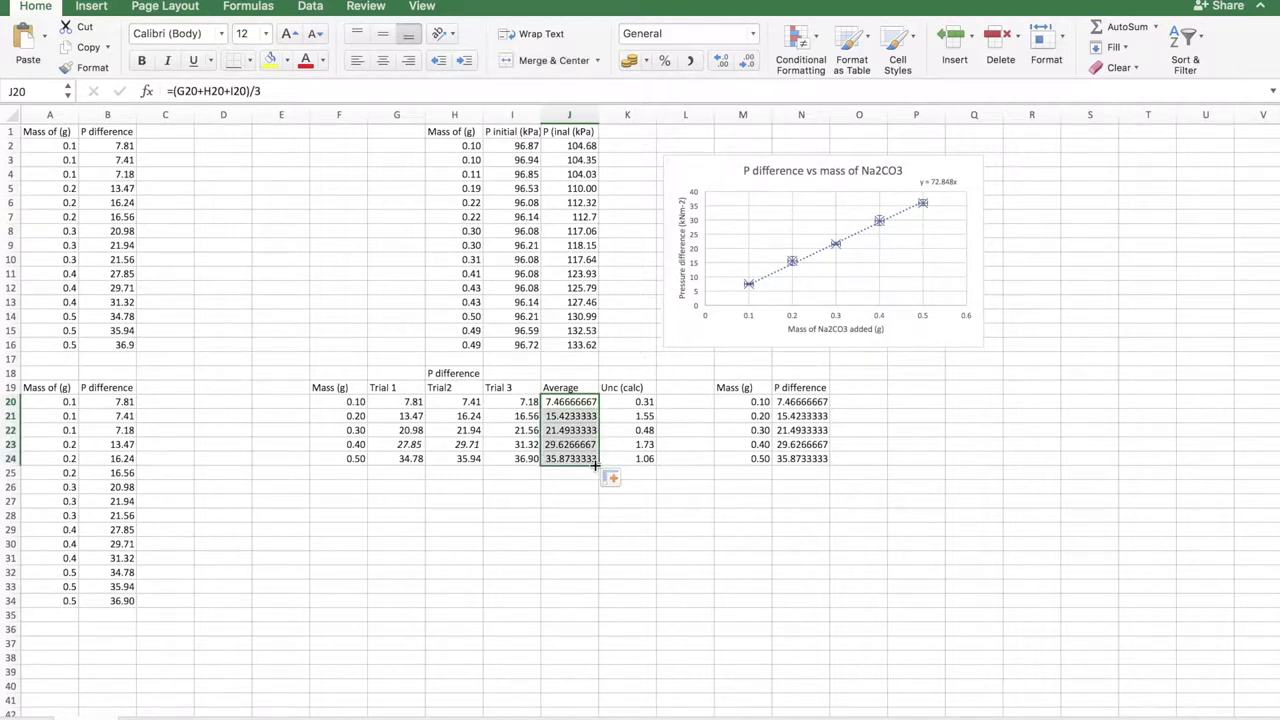
click(666, 486)
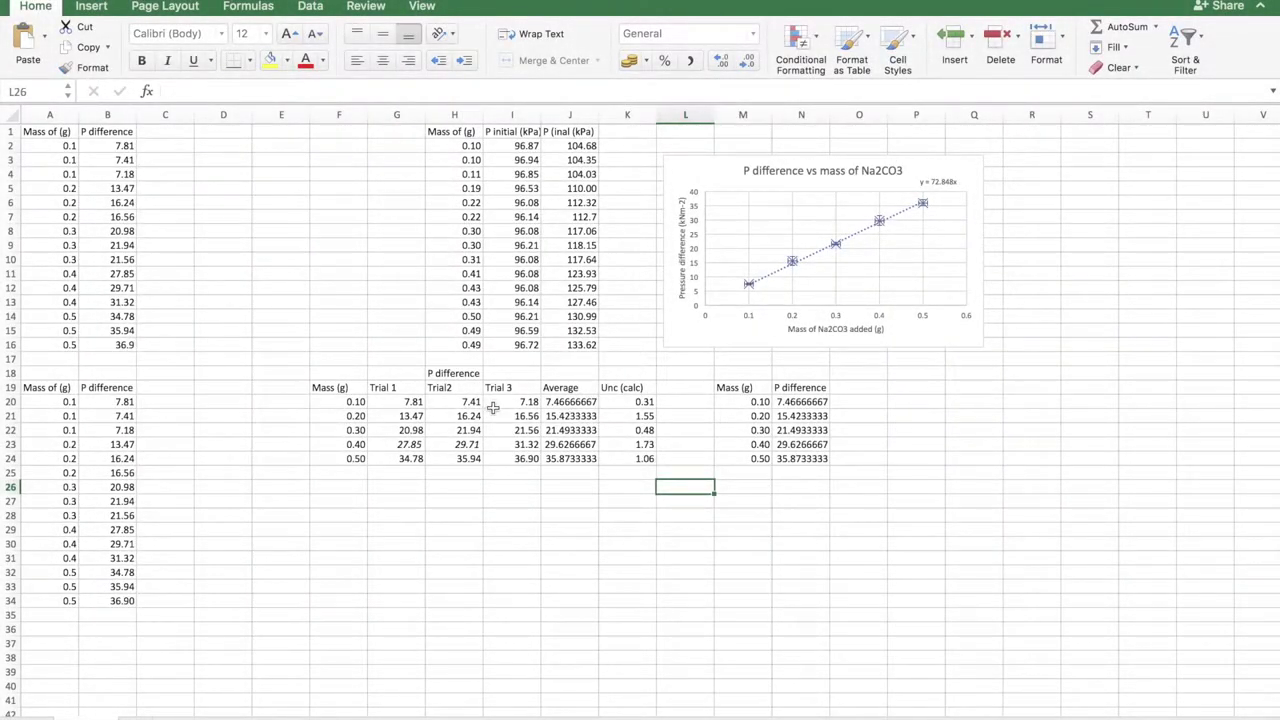
Review the J20 average and confirm the K20 uncertainty formula.
click(553, 404)
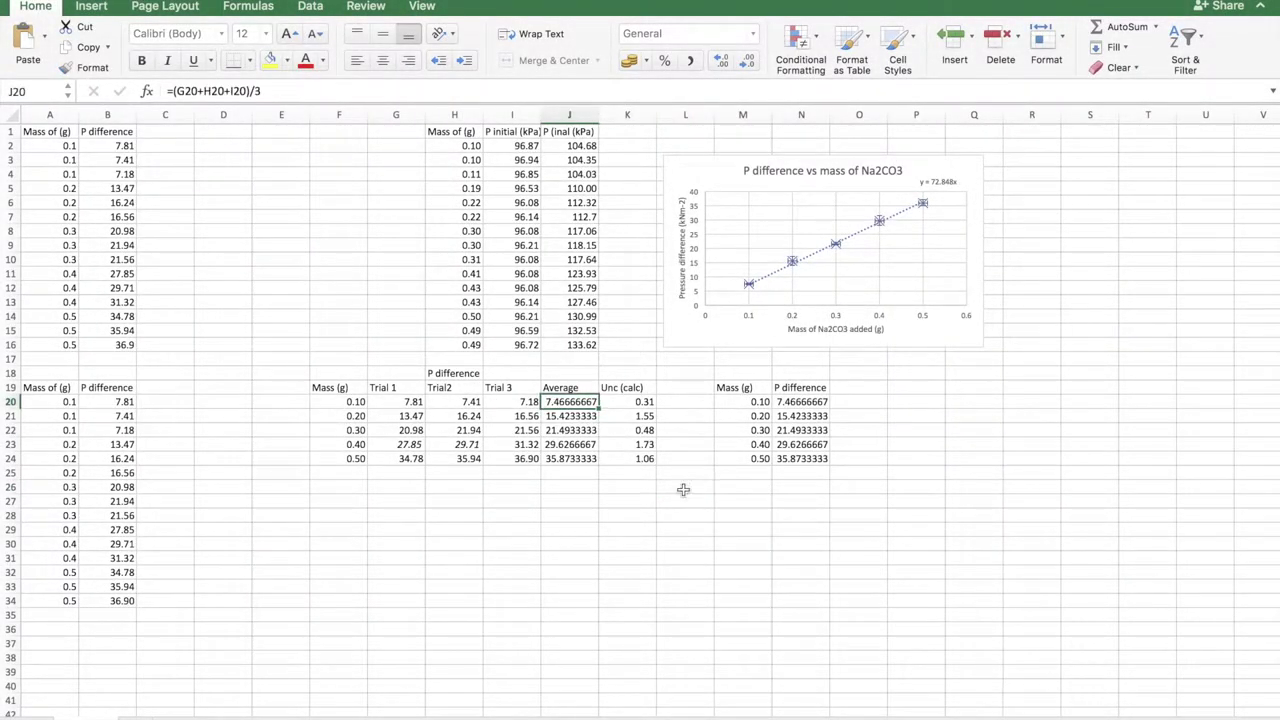
click(637, 404)
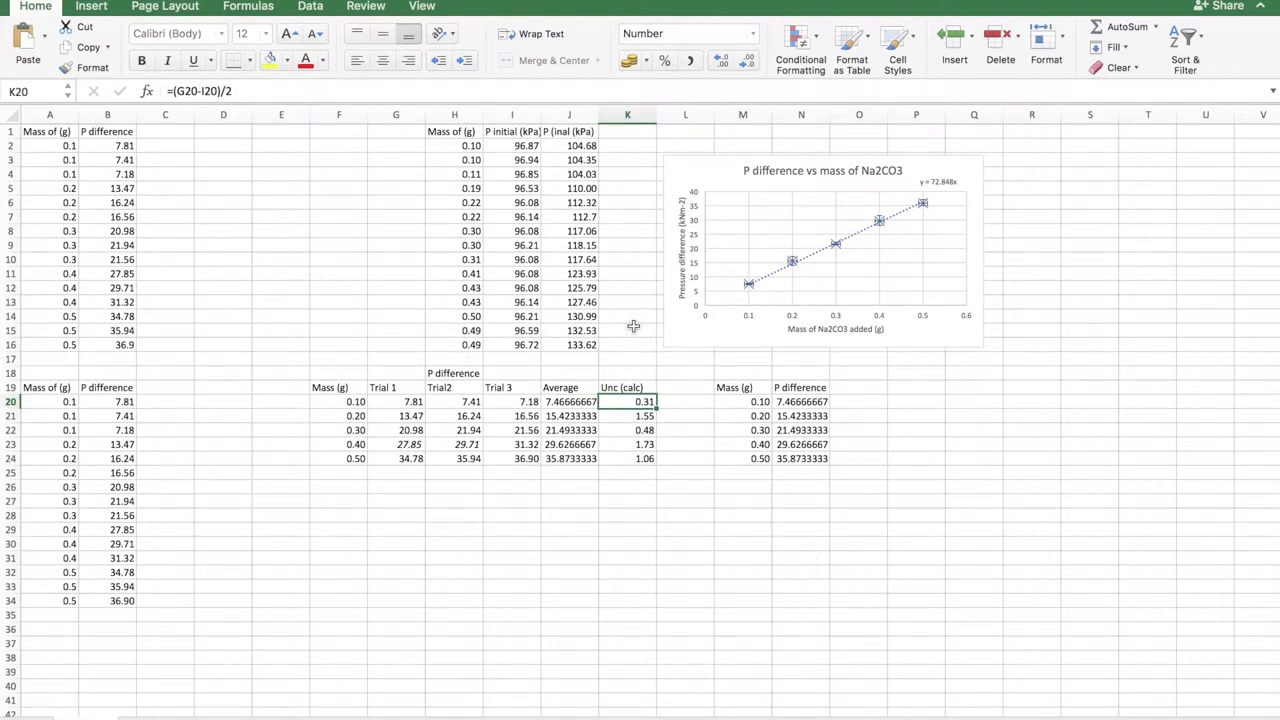
click(186, 90)
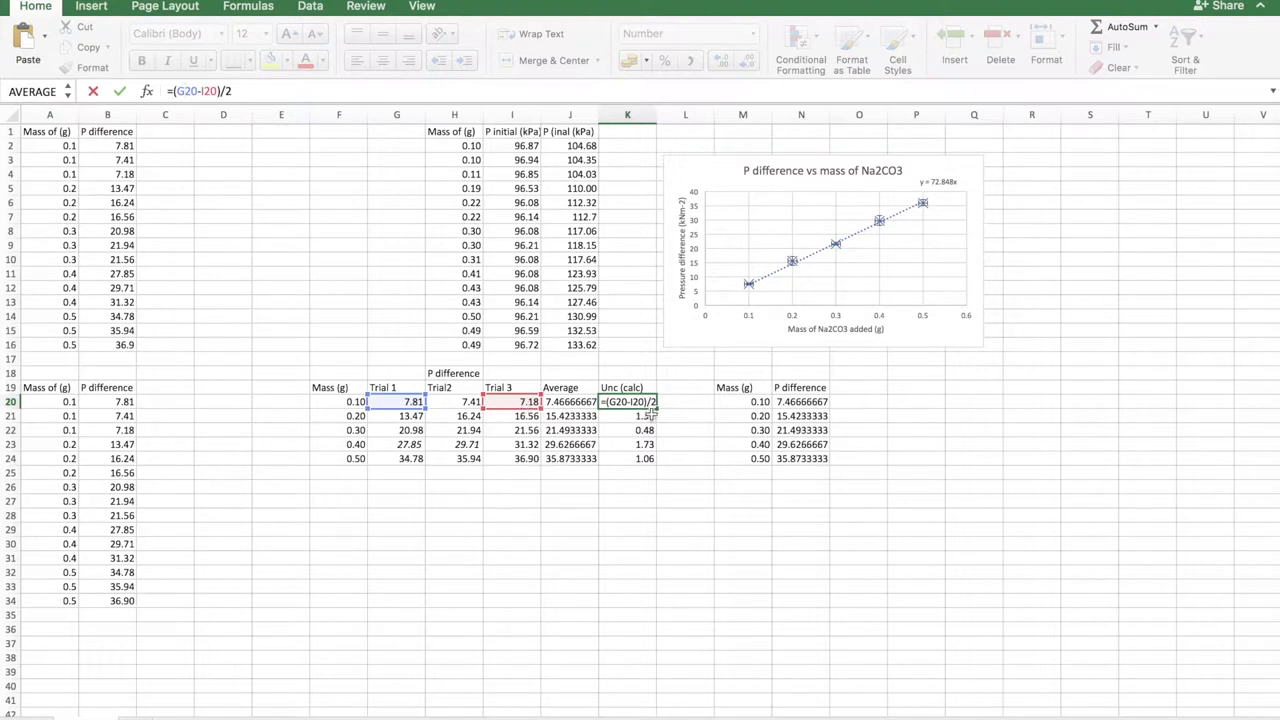
key(Return)
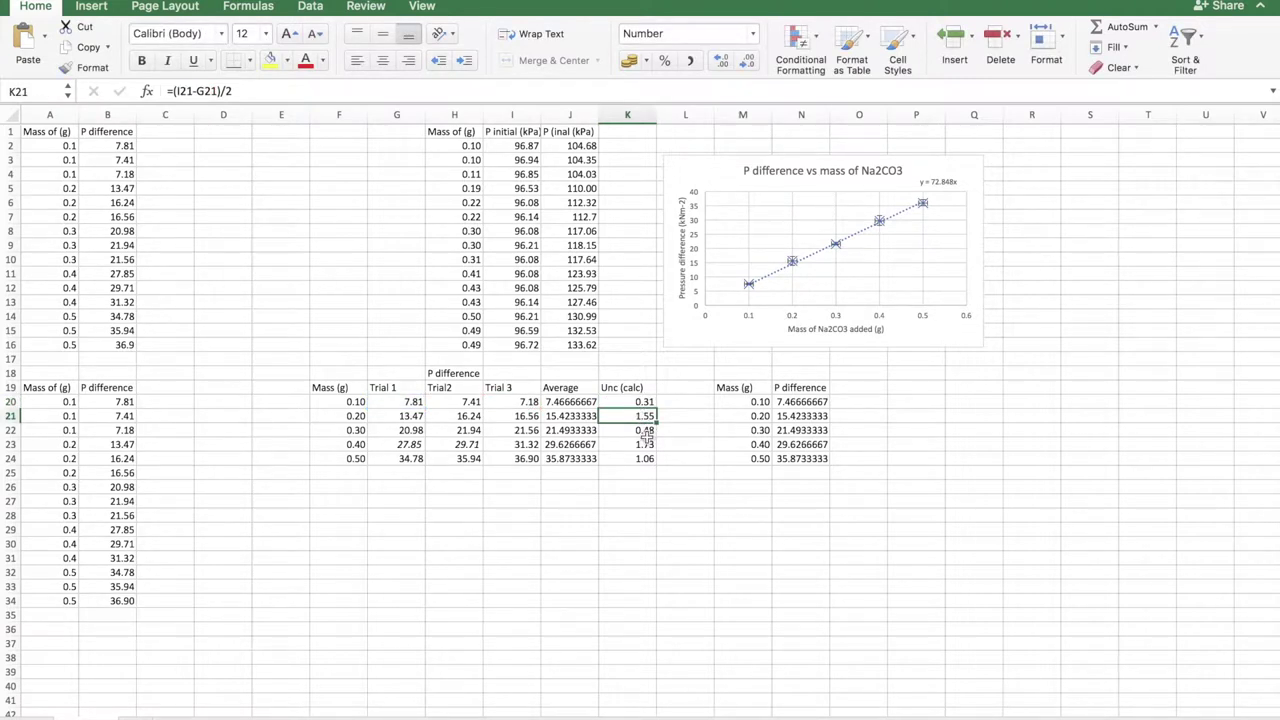
Commit =(I21-G21)/2 in K21 for mass 0.20, then check the K20 and K21 uncertainties.
click(187, 91)
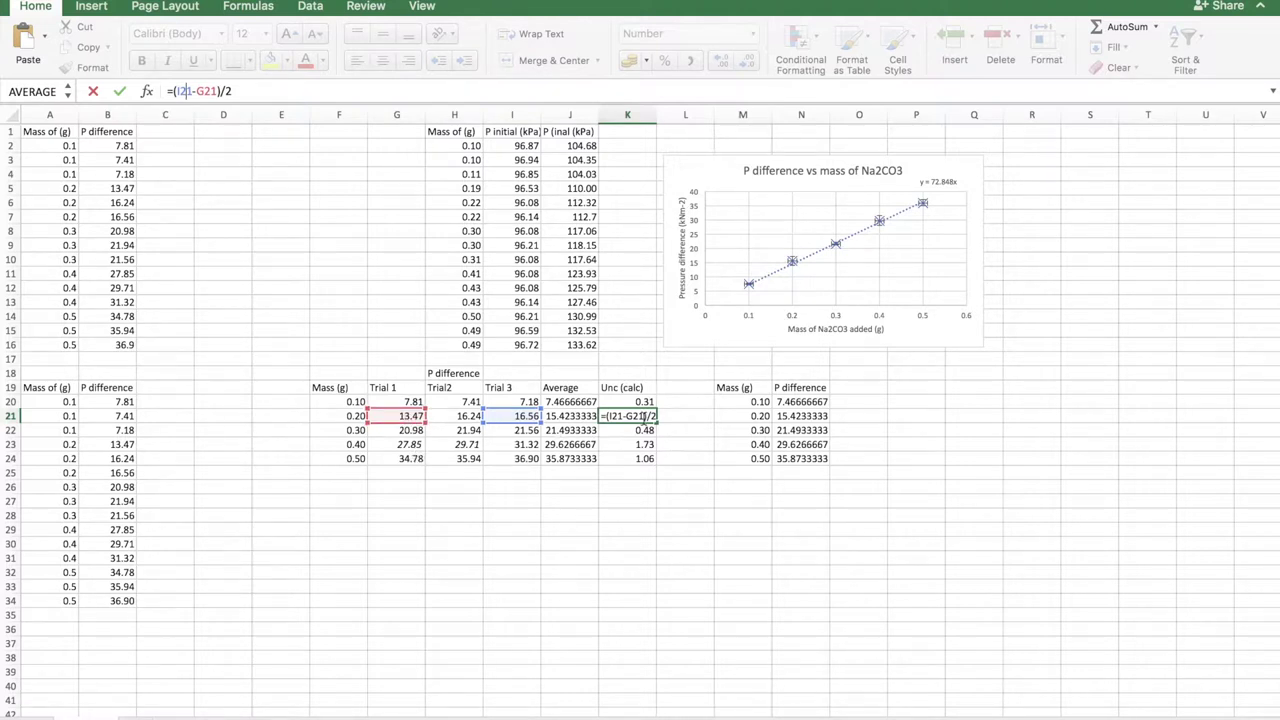
click(672, 473)
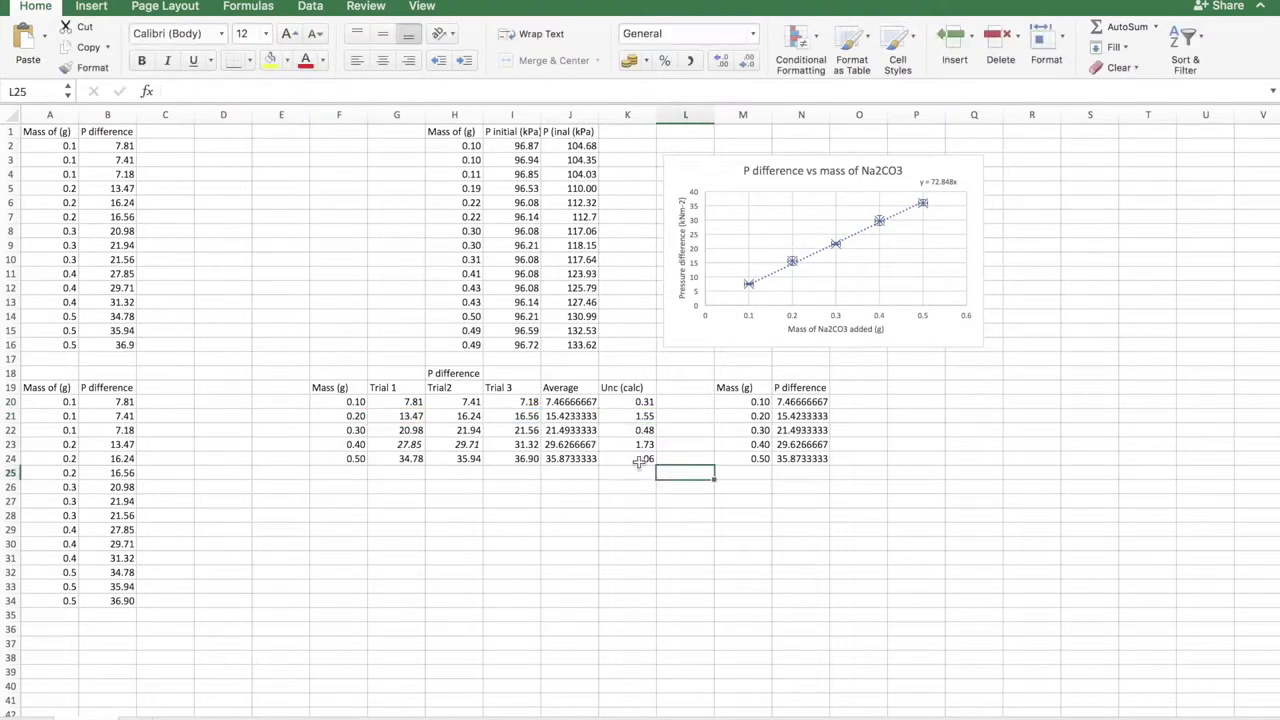
click(508, 416)
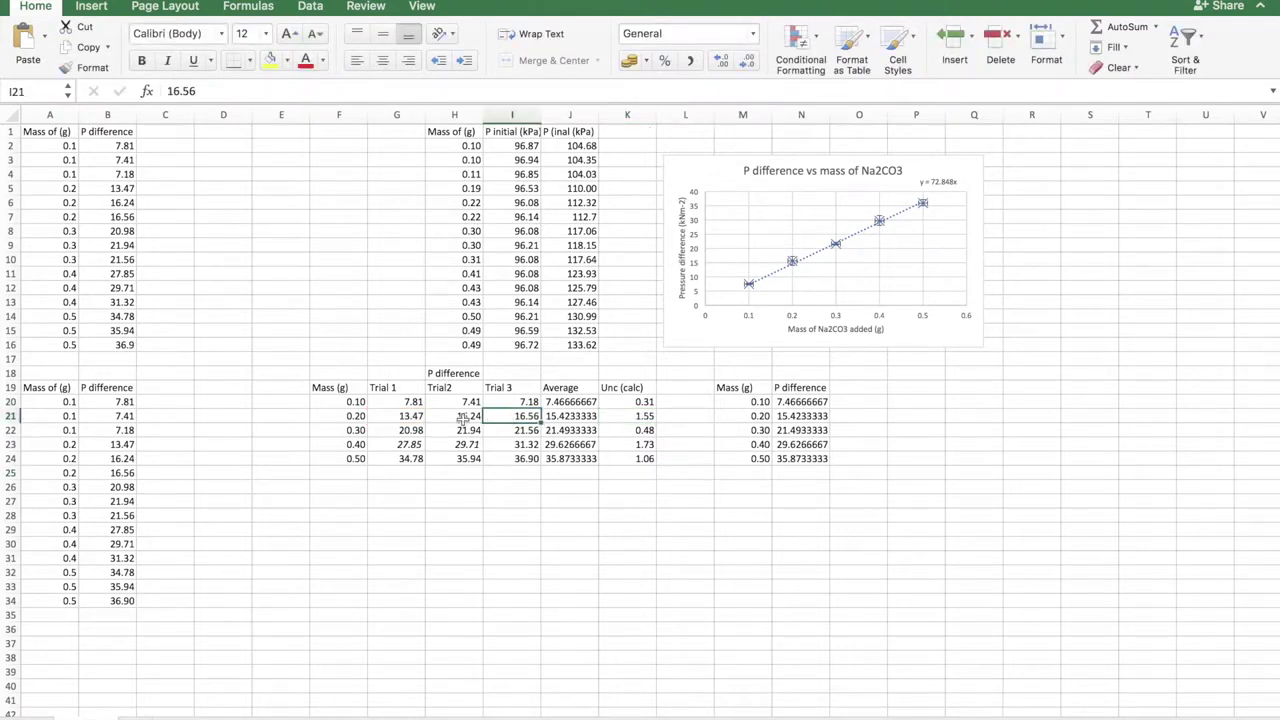
click(632, 401)
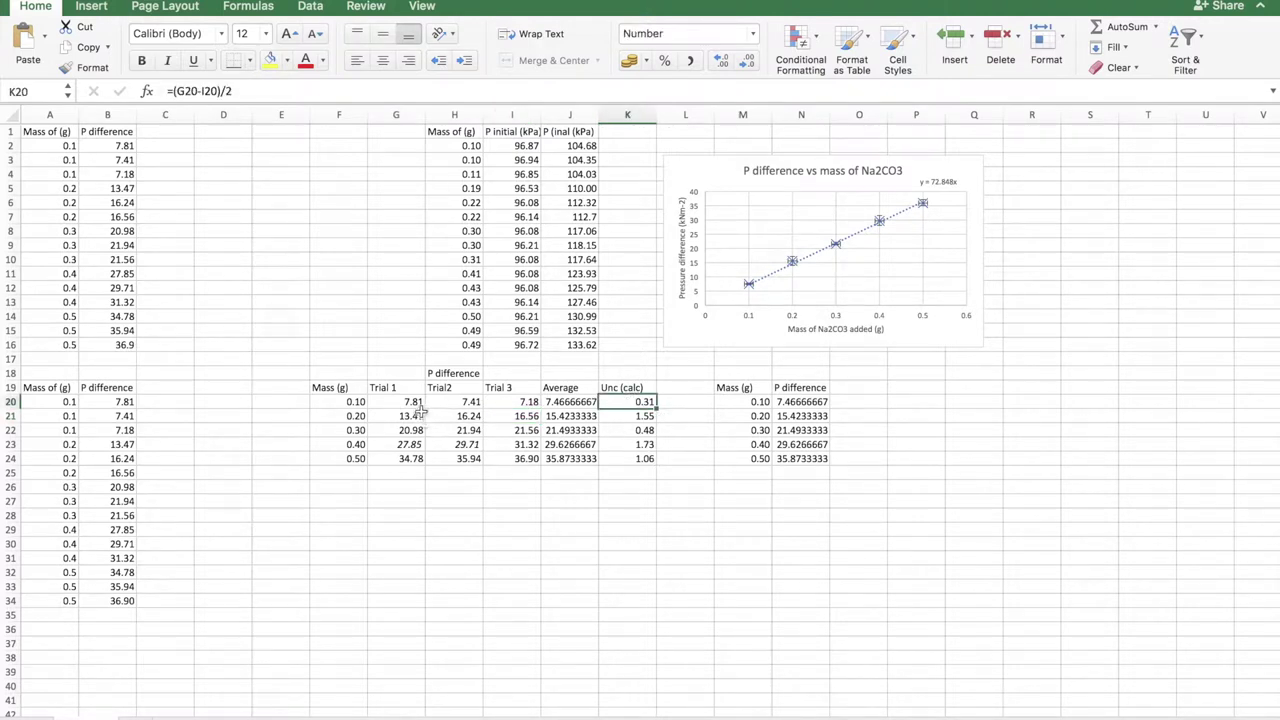
click(620, 415)
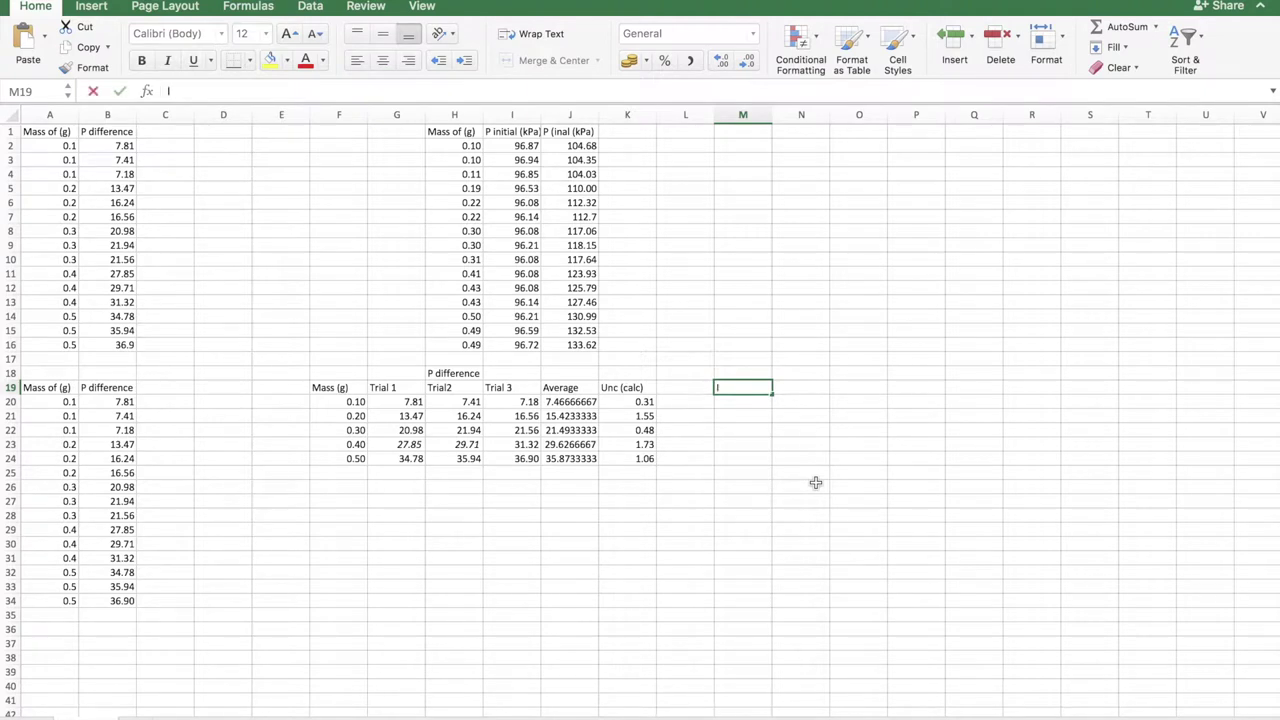
Type the Ind and Dep headings in M19 and N19.
text(d)
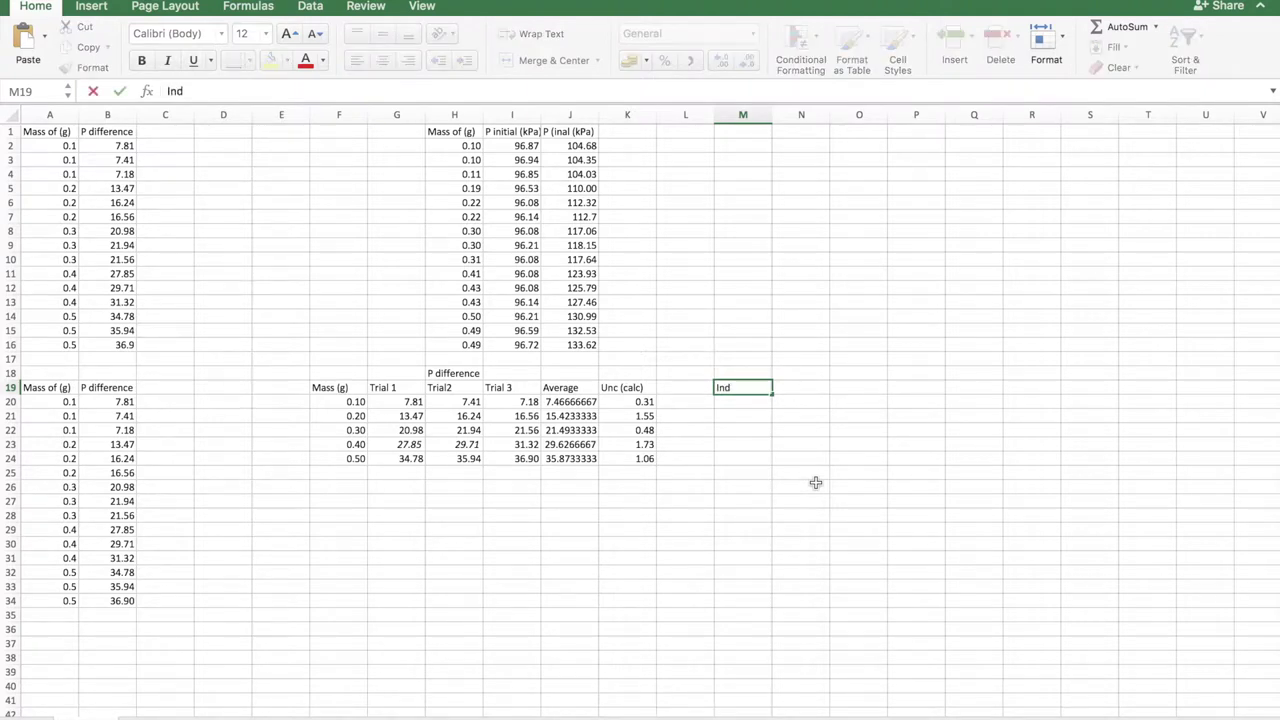
click(785, 391)
text(Dep)
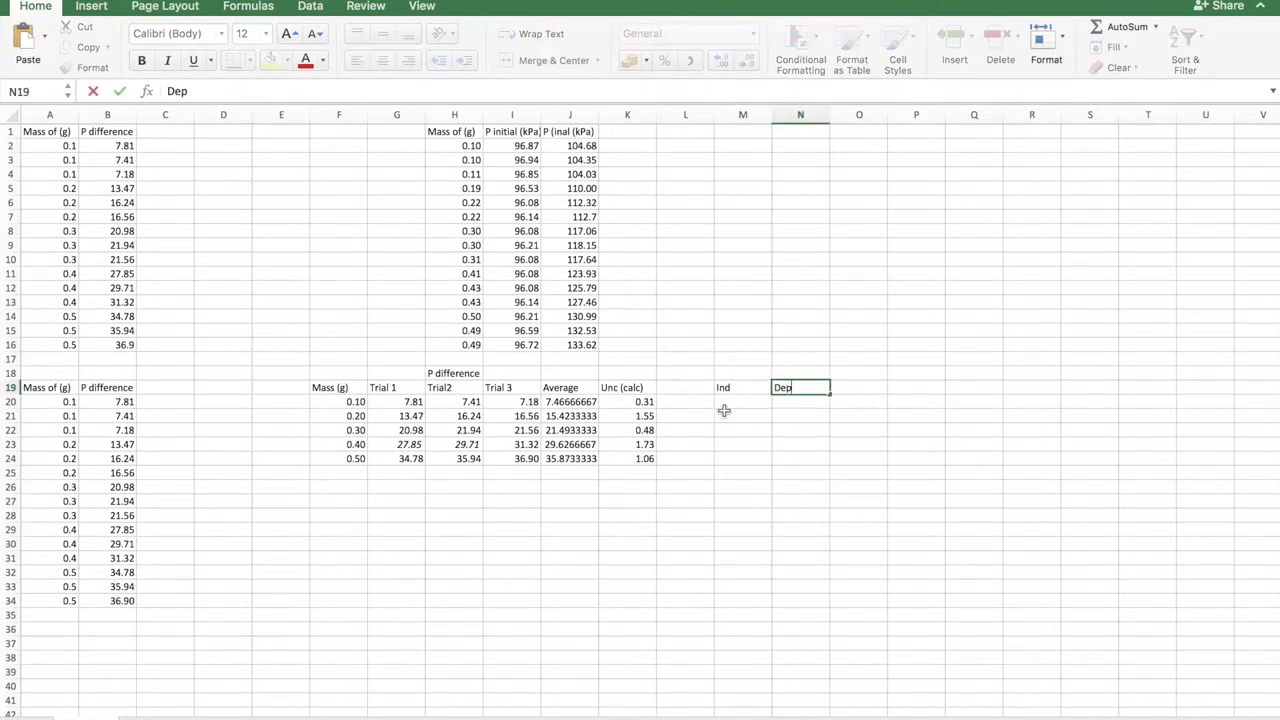
click(723, 404)
Link M20 to the 0.10 mass in F20 and fill the masses down to row 24.
text(=)
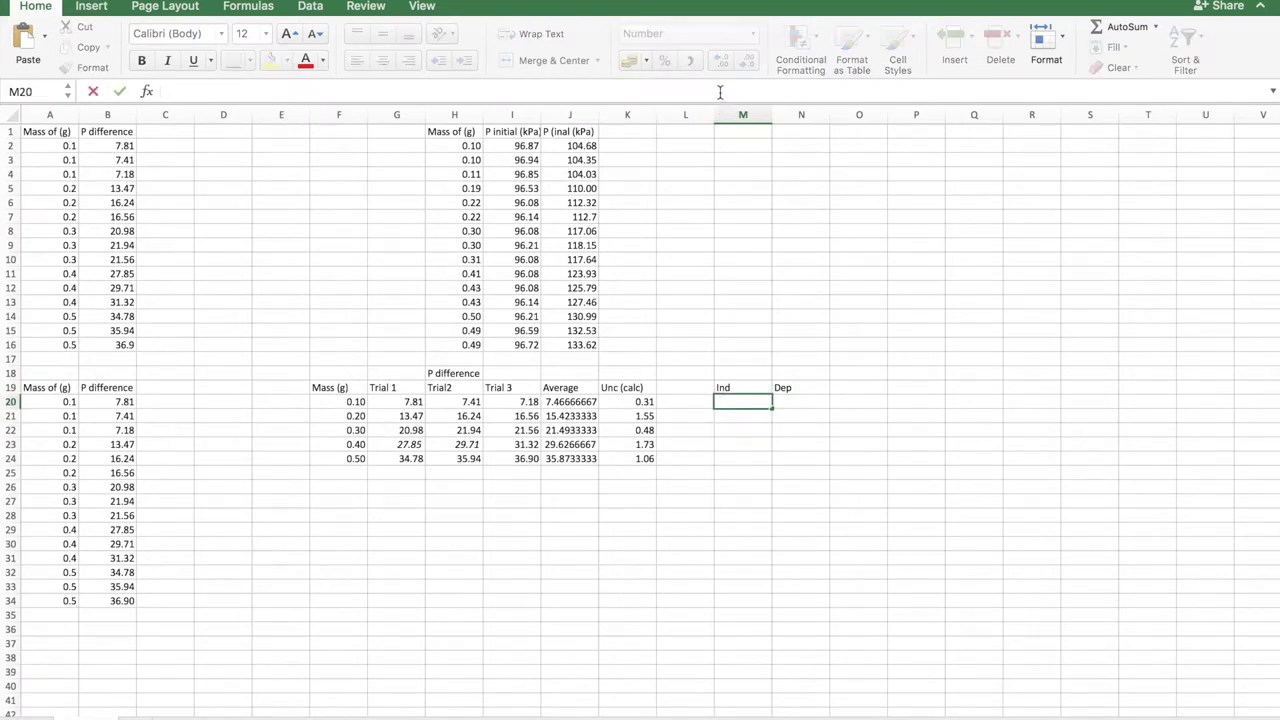
click(350, 401)
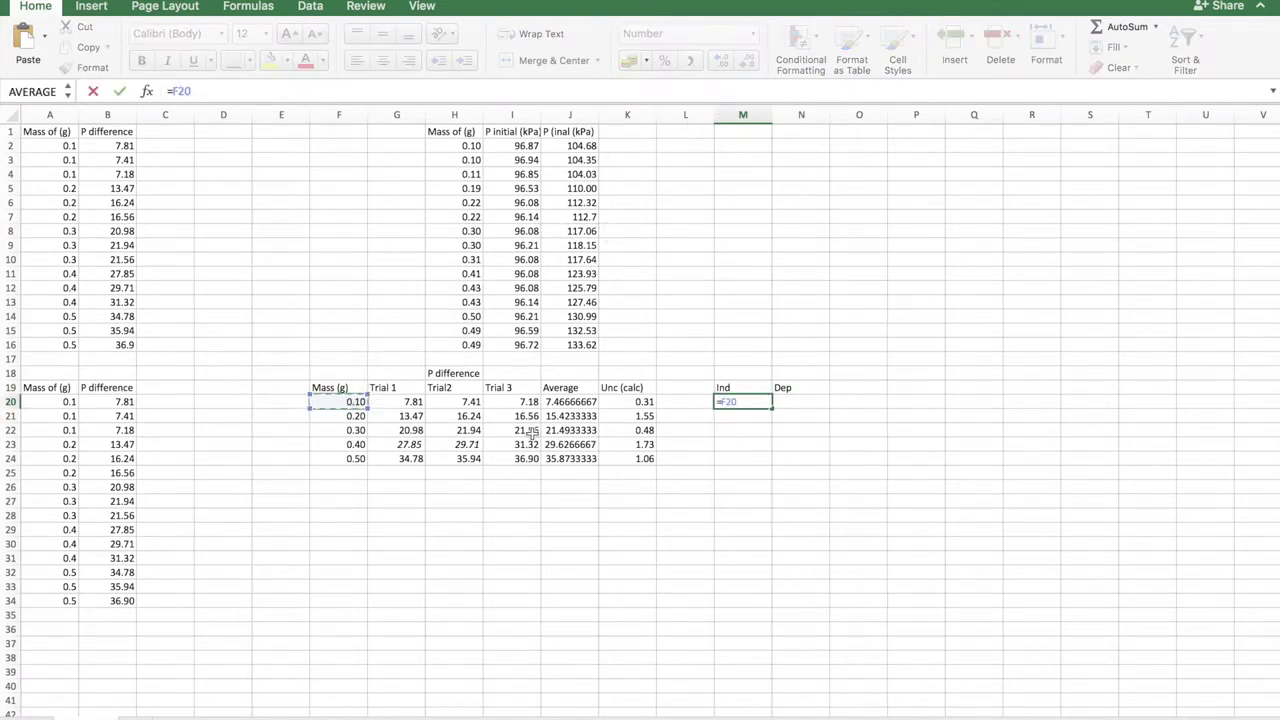
key(Return)
click(749, 401)
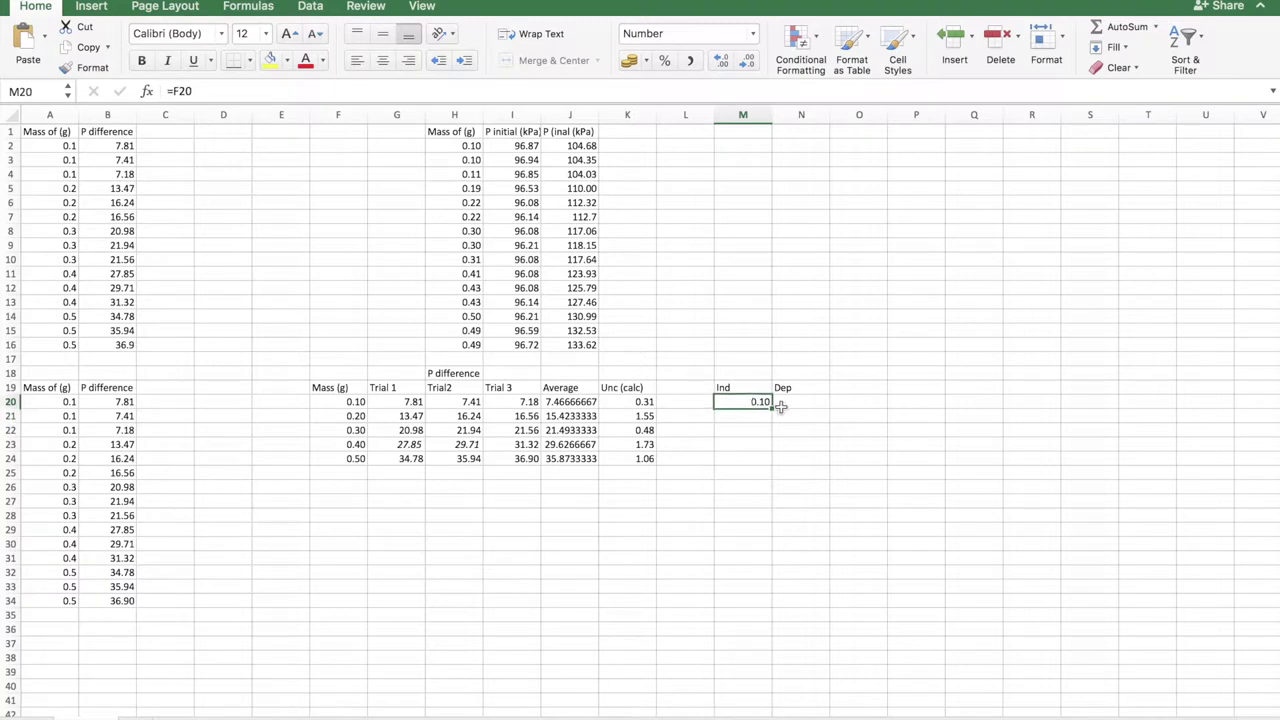
drag(772, 409, 763, 468)
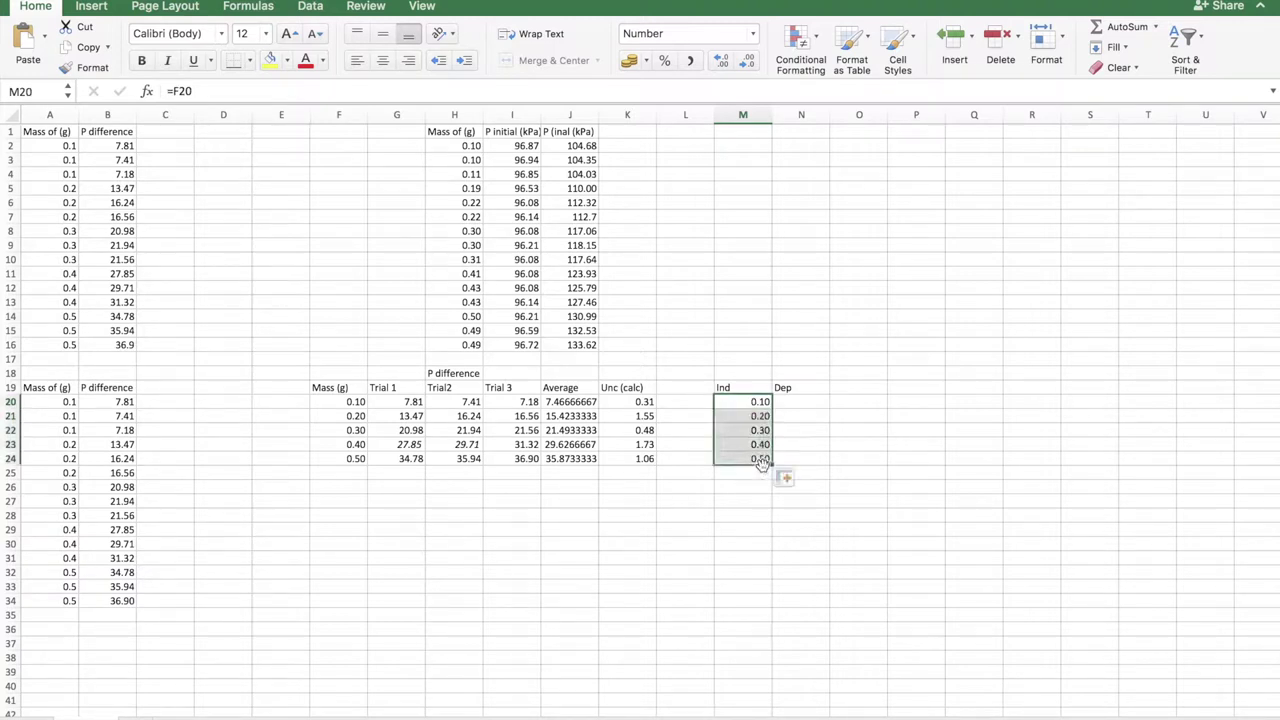
Link N20 to the J20 average, fill it down to row 24, and clear the Ind heading.
click(789, 404)
text(=)
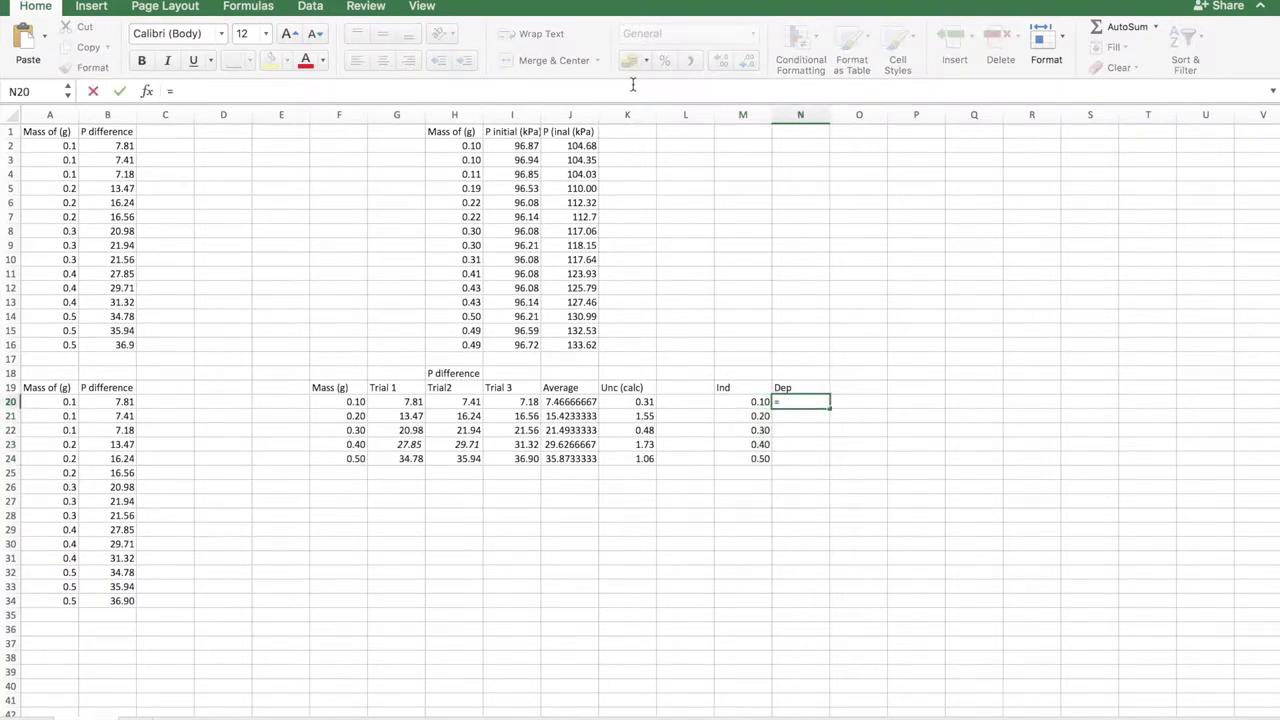
click(568, 402)
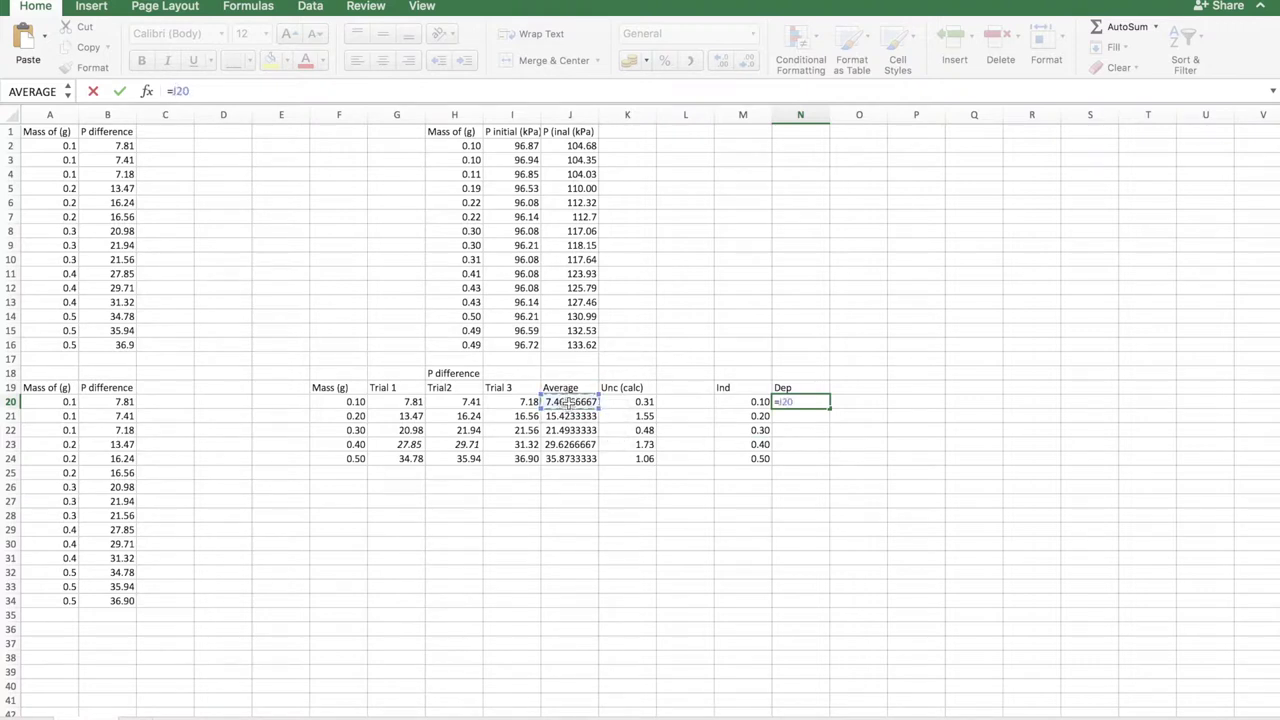
key(Return)
click(800, 403)
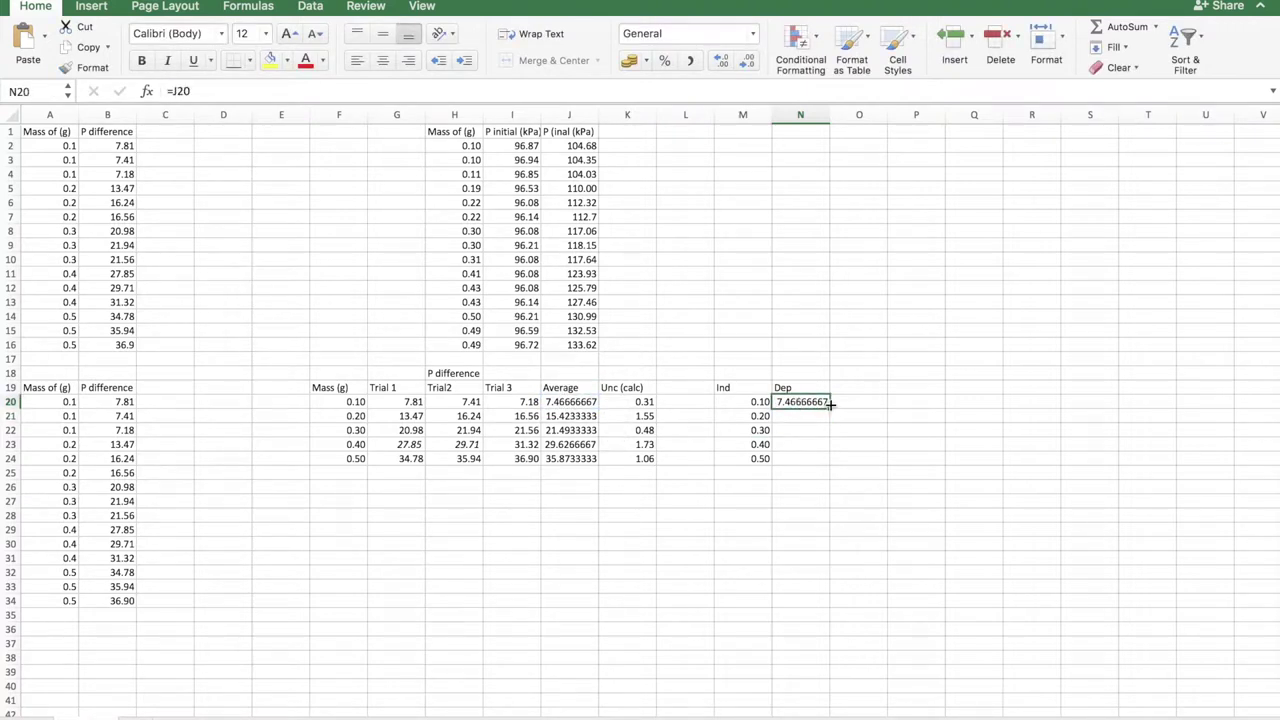
drag(829, 408, 828, 484)
click(905, 512)
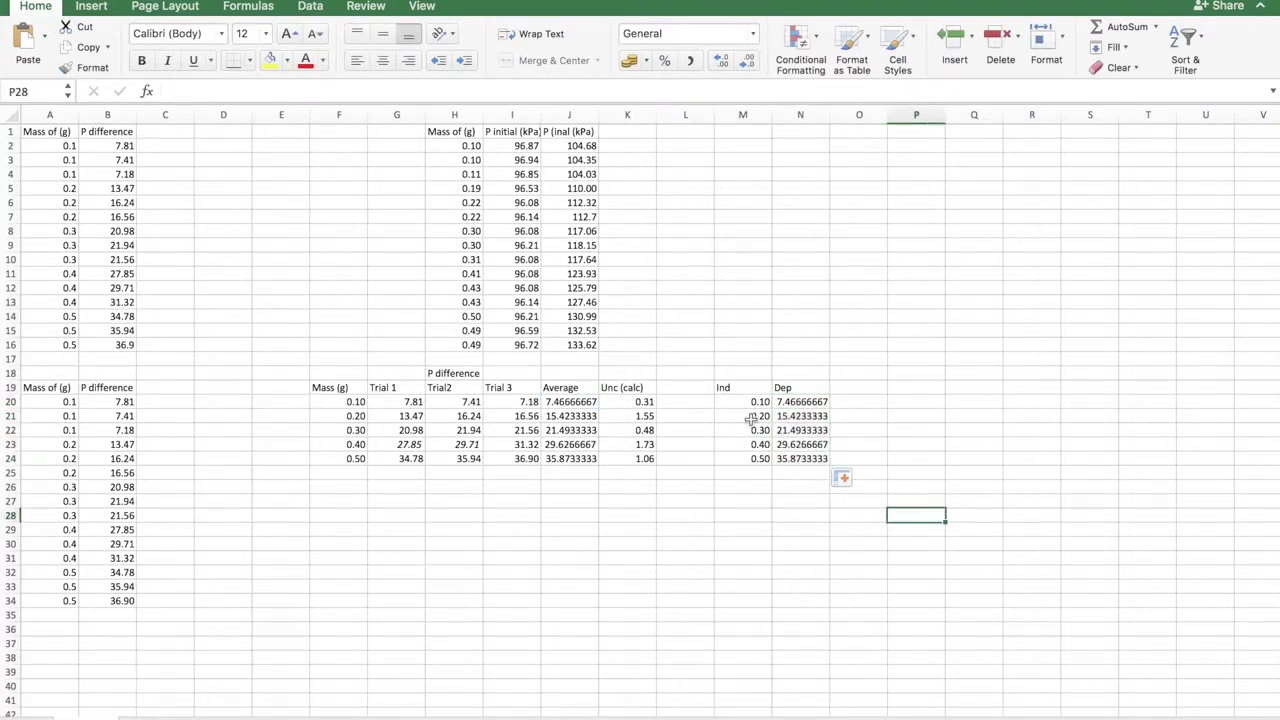
click(748, 388)
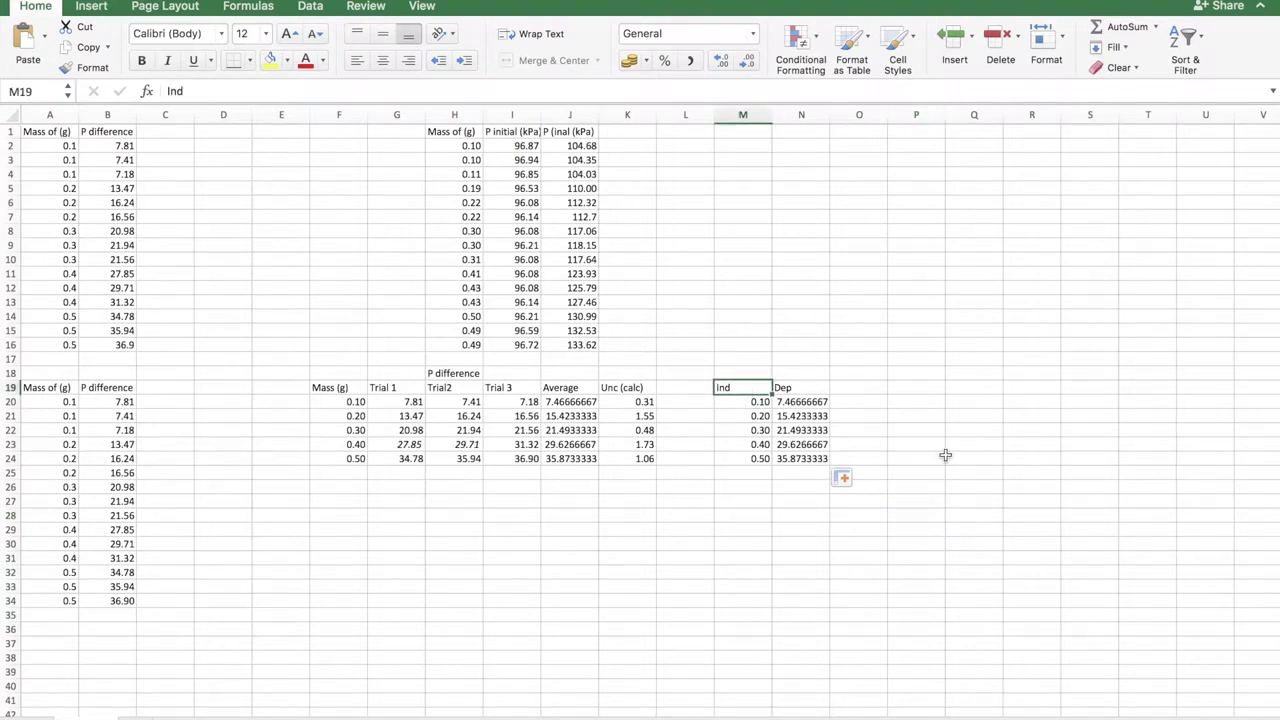
key(Delete)
Insert a plain scatter chart of M19:N24 and place it at the top right above the tables.
drag(745, 388, 800, 462)
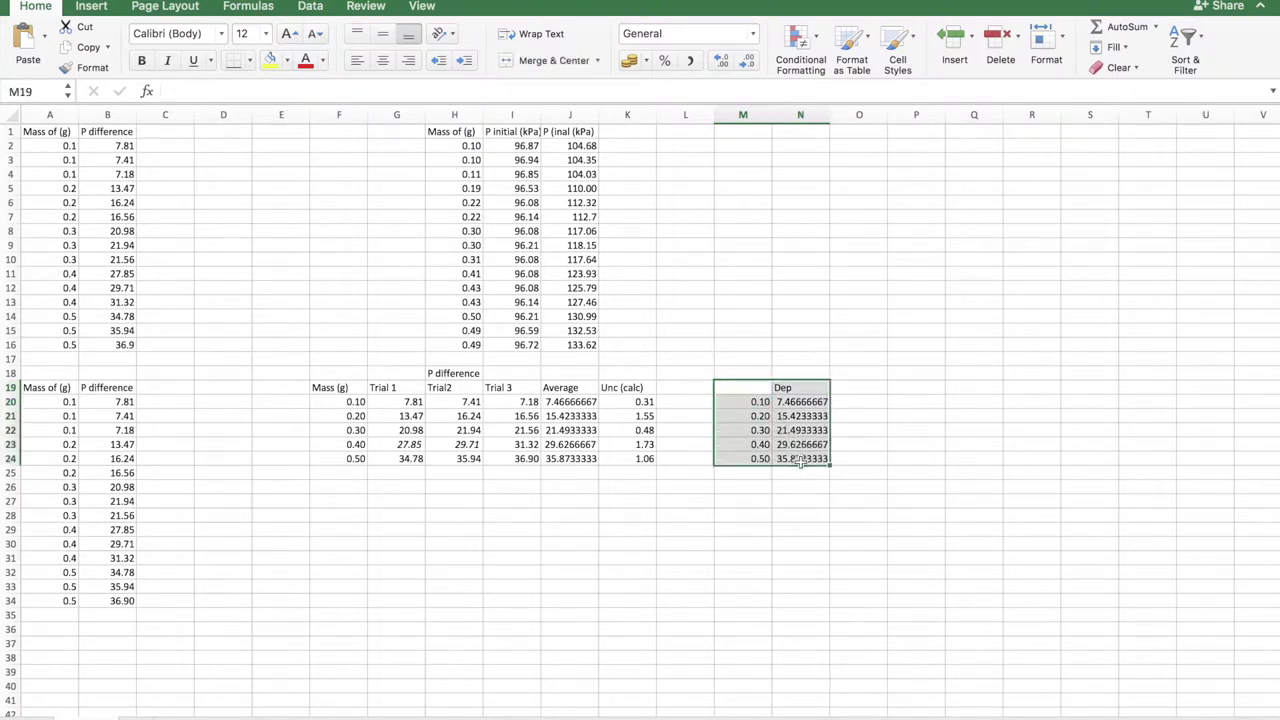
click(91, 6)
click(692, 62)
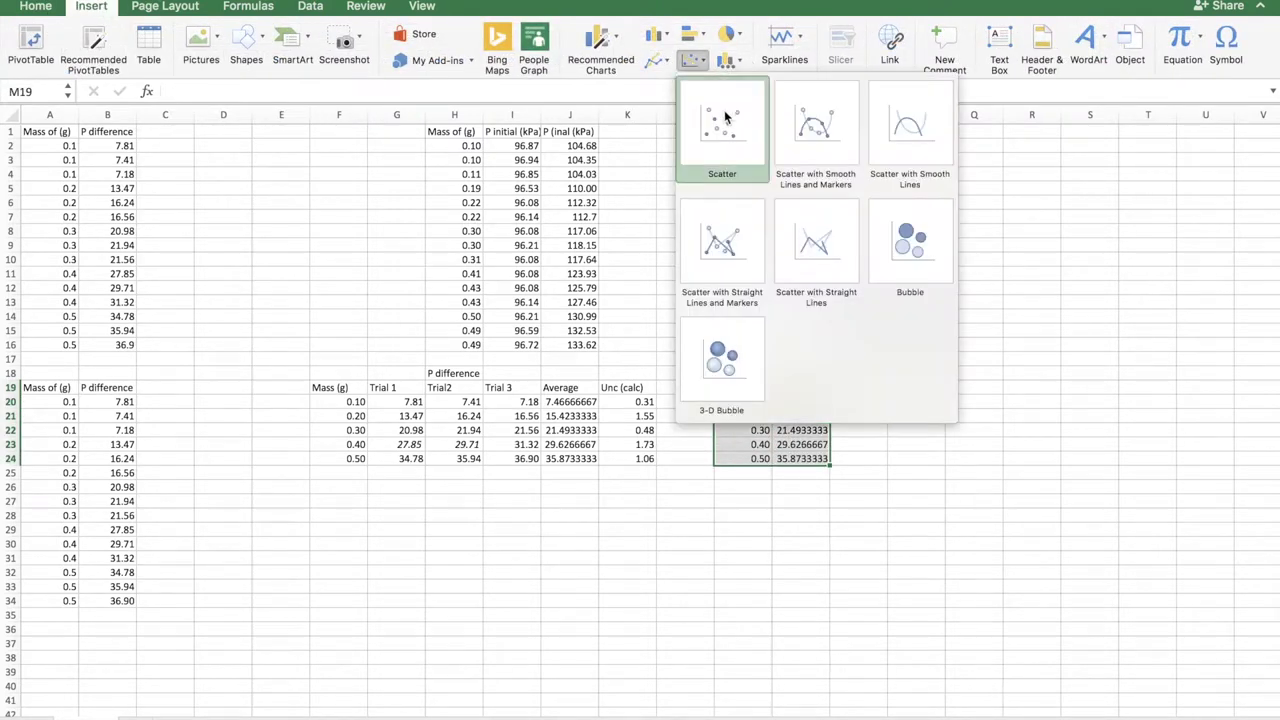
click(726, 121)
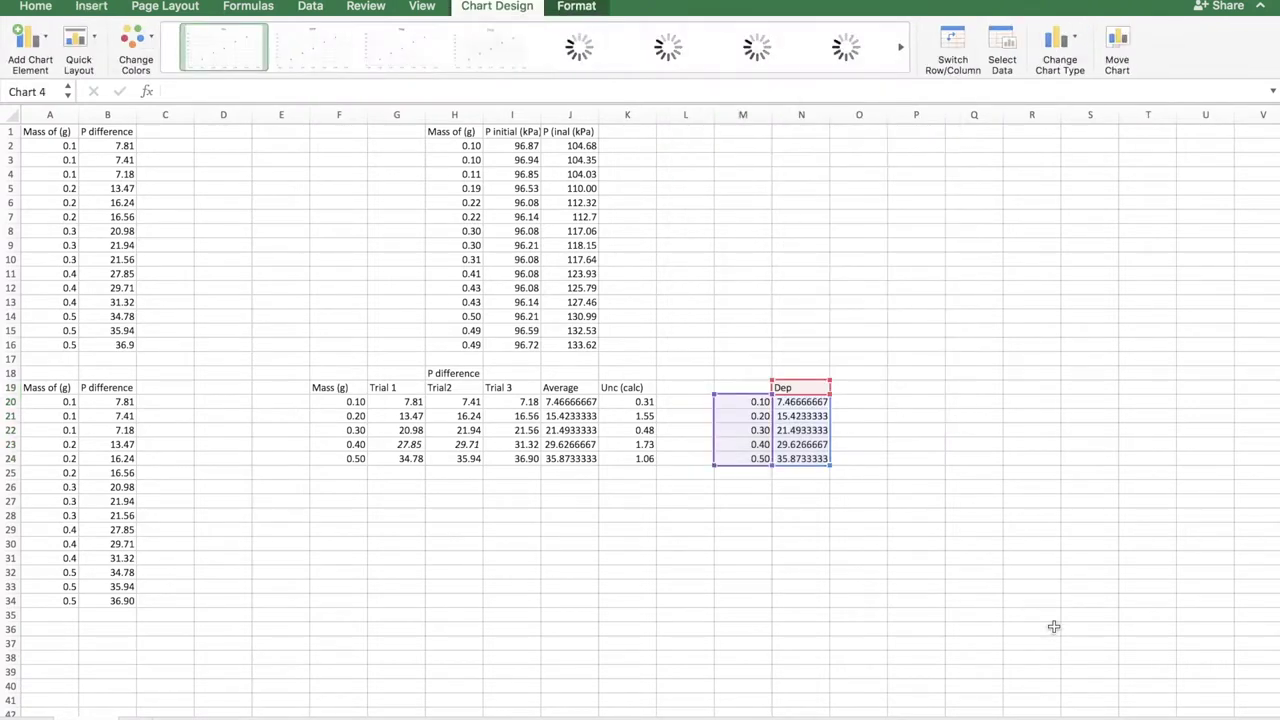
drag(794, 346, 1138, 234)
click(949, 512)
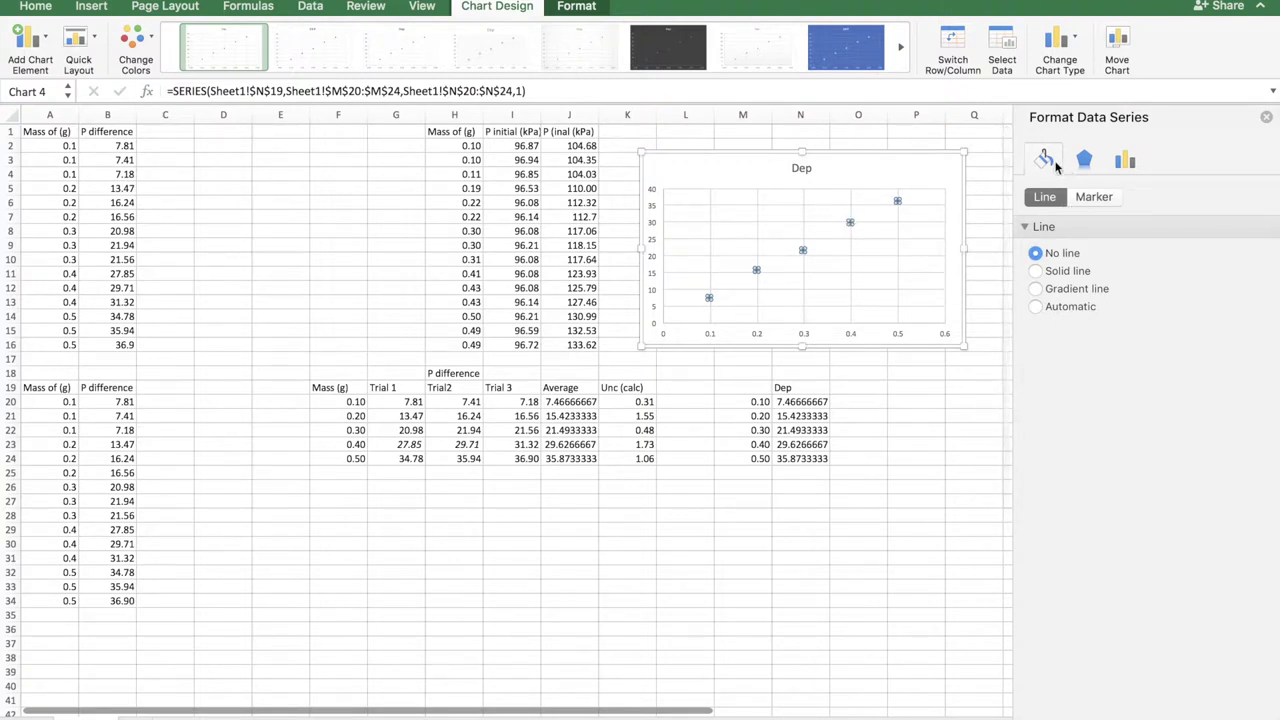
Change the Dep series markers to the built-in X shape.
mouse_move(850, 221)
click(1095, 197)
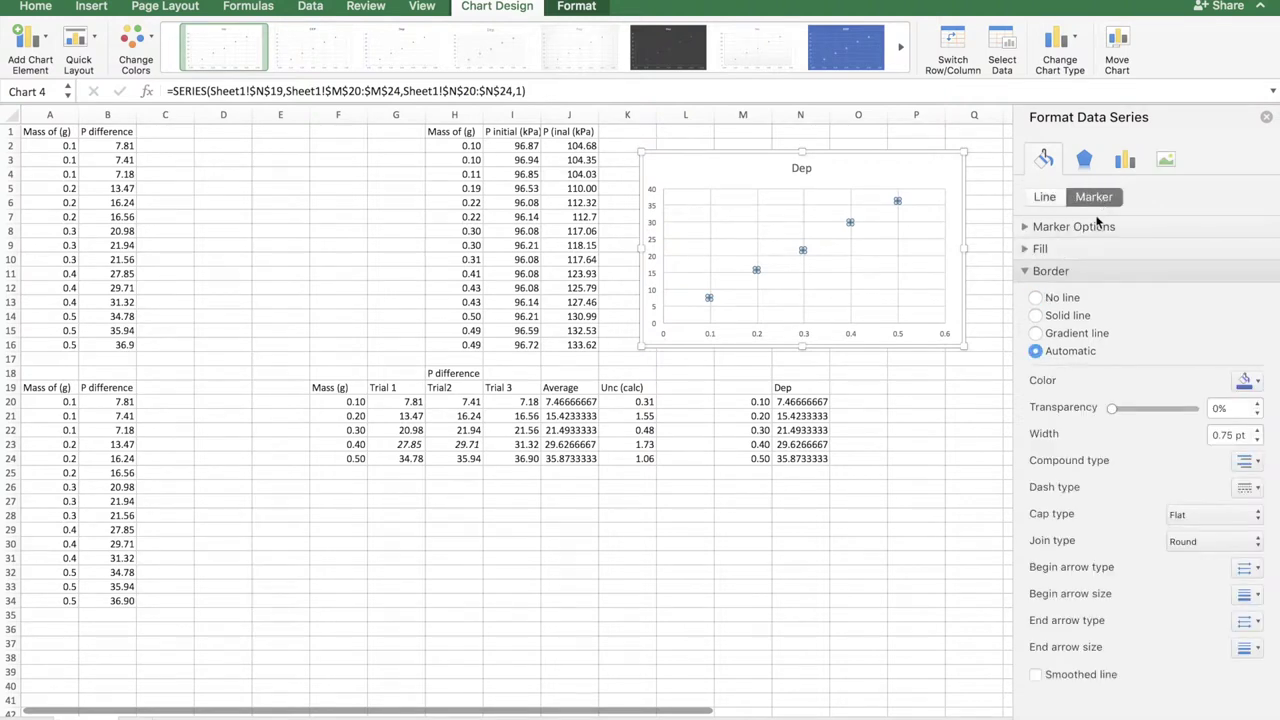
click(1058, 227)
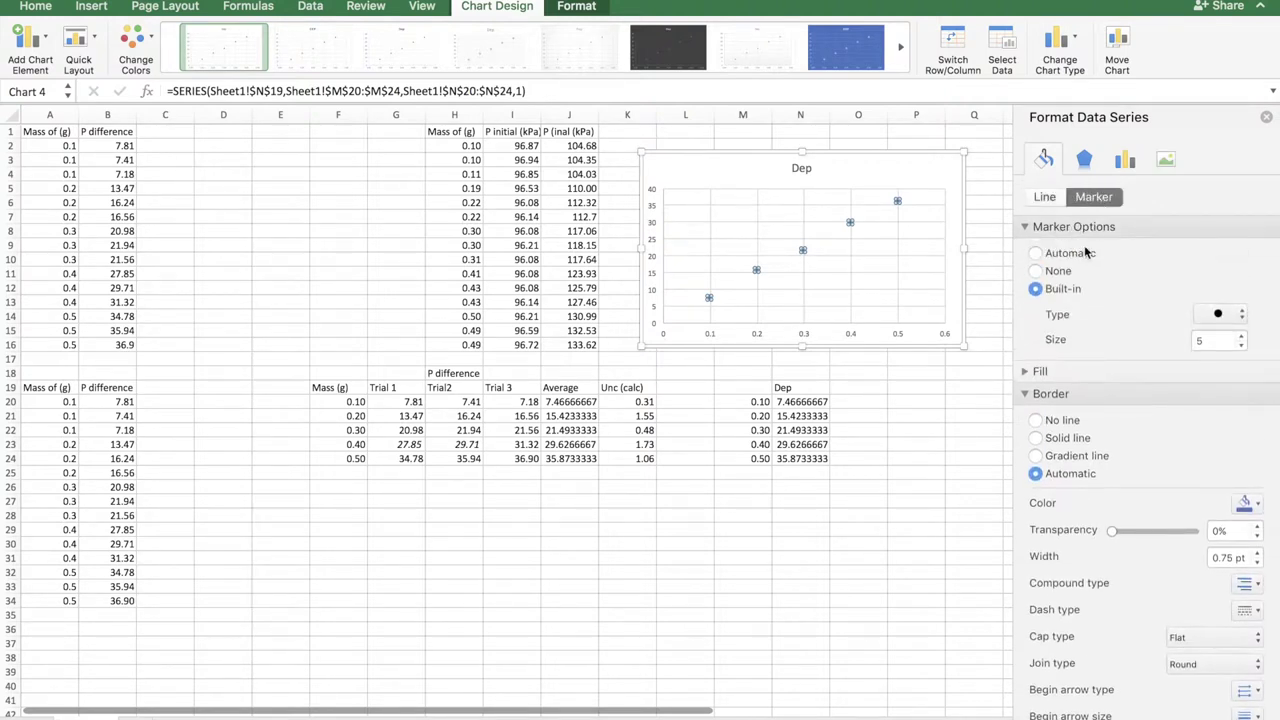
click(1222, 314)
click(1207, 250)
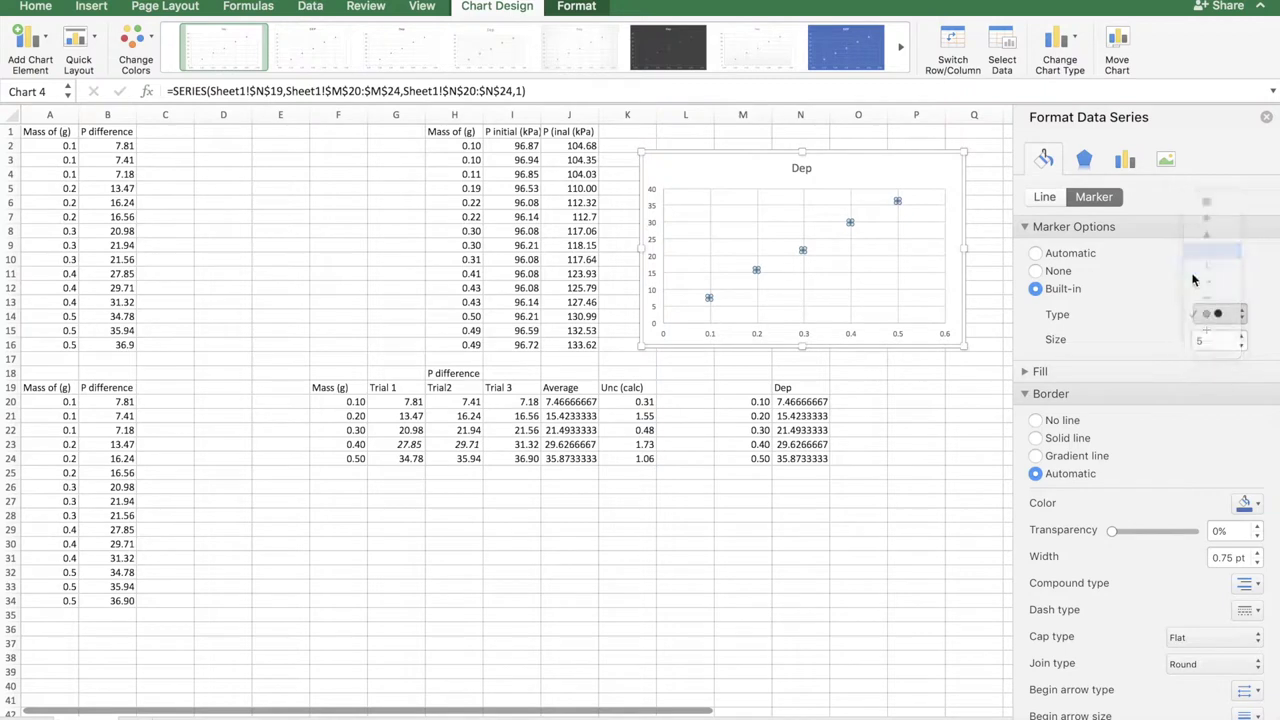
click(920, 387)
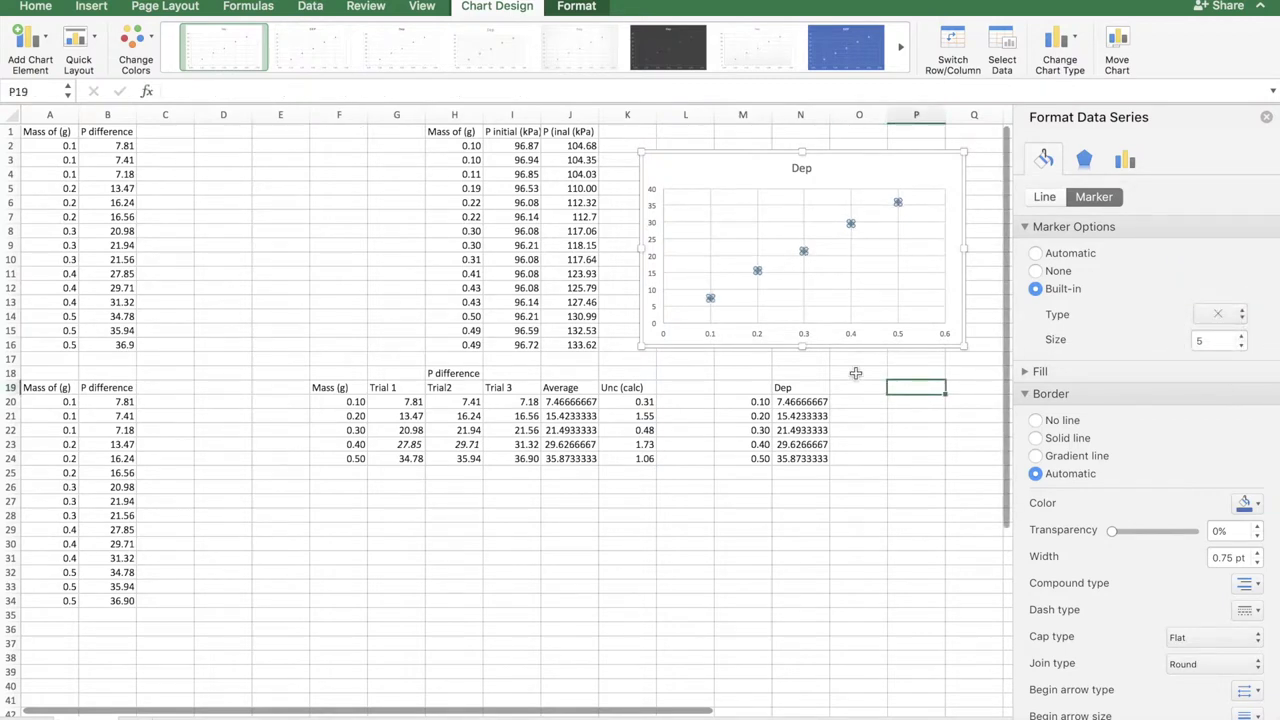
Reselect the Dep series and select its marker size to change it to 9.
click(849, 225)
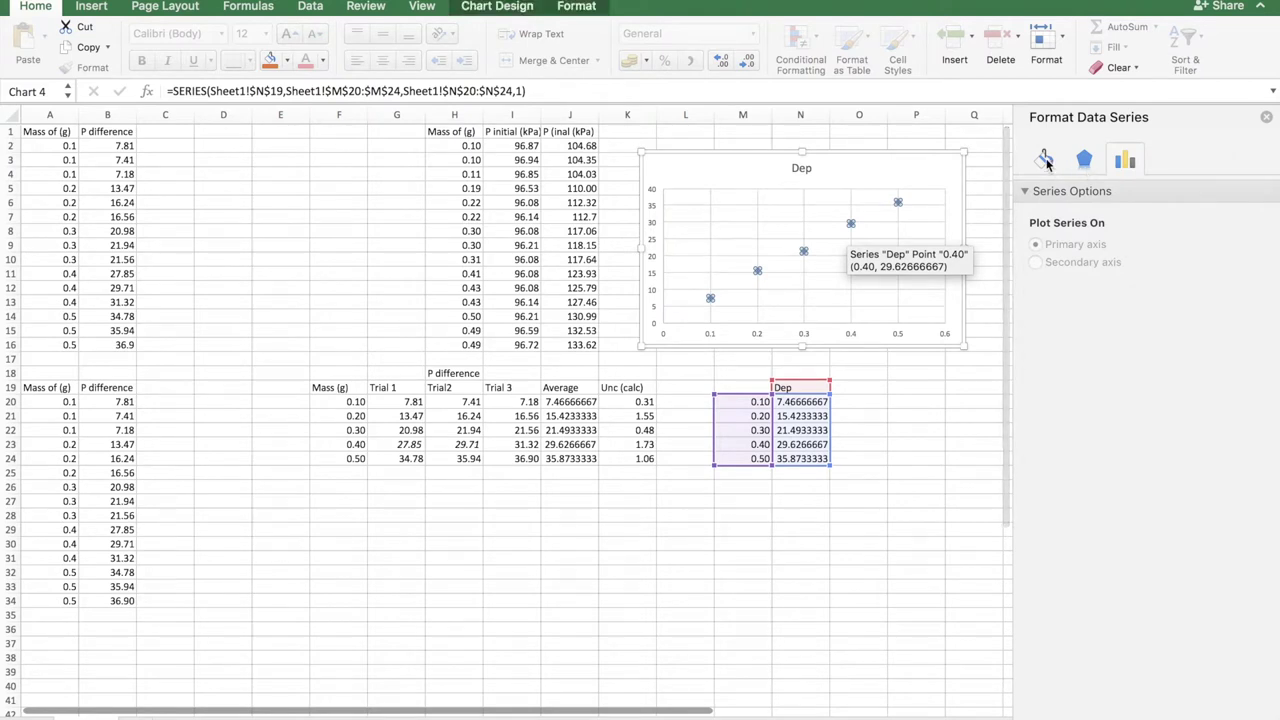
click(1045, 161)
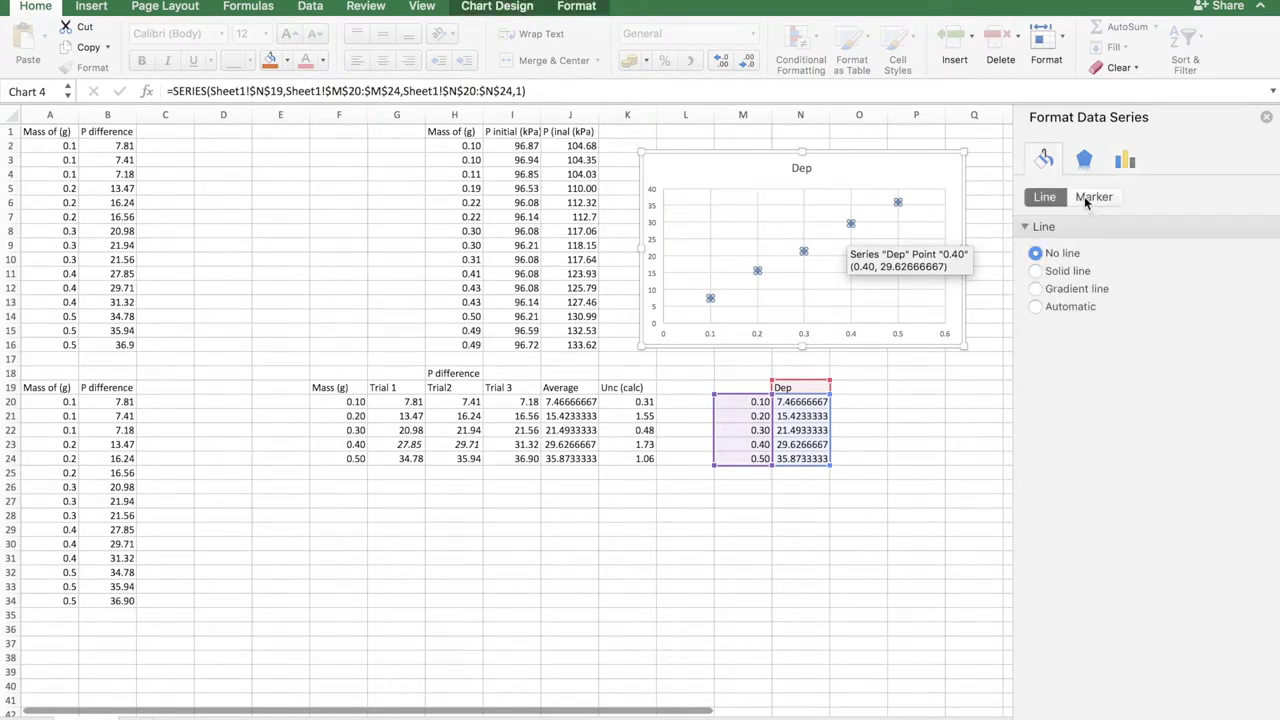
click(1091, 198)
click(1073, 226)
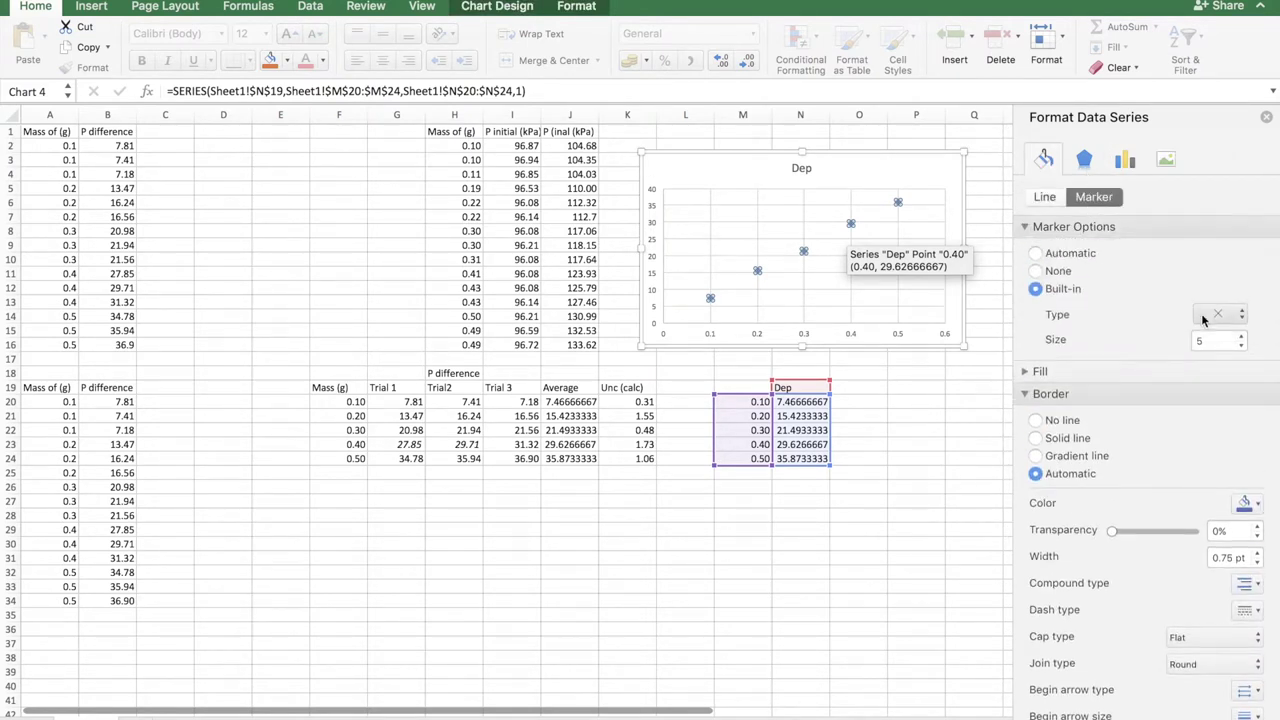
click(1240, 340)
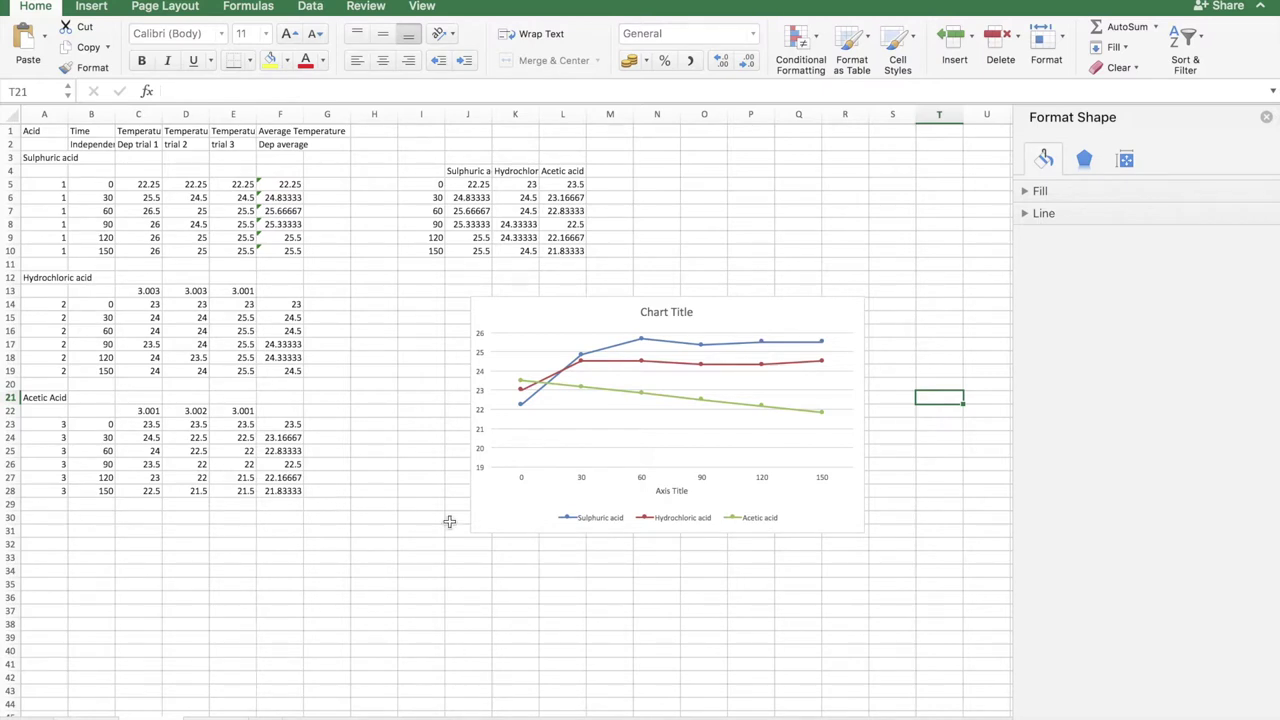
Move the acid chart's legend to the right side.
click(574, 521)
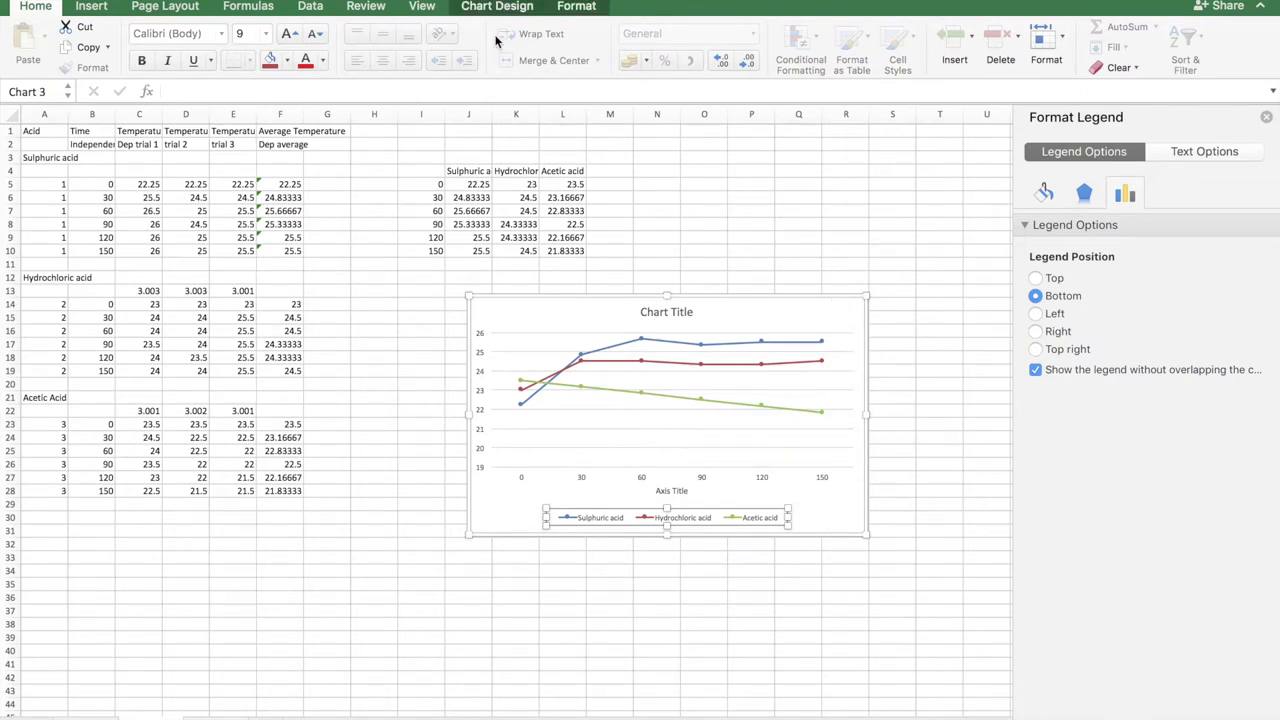
click(497, 7)
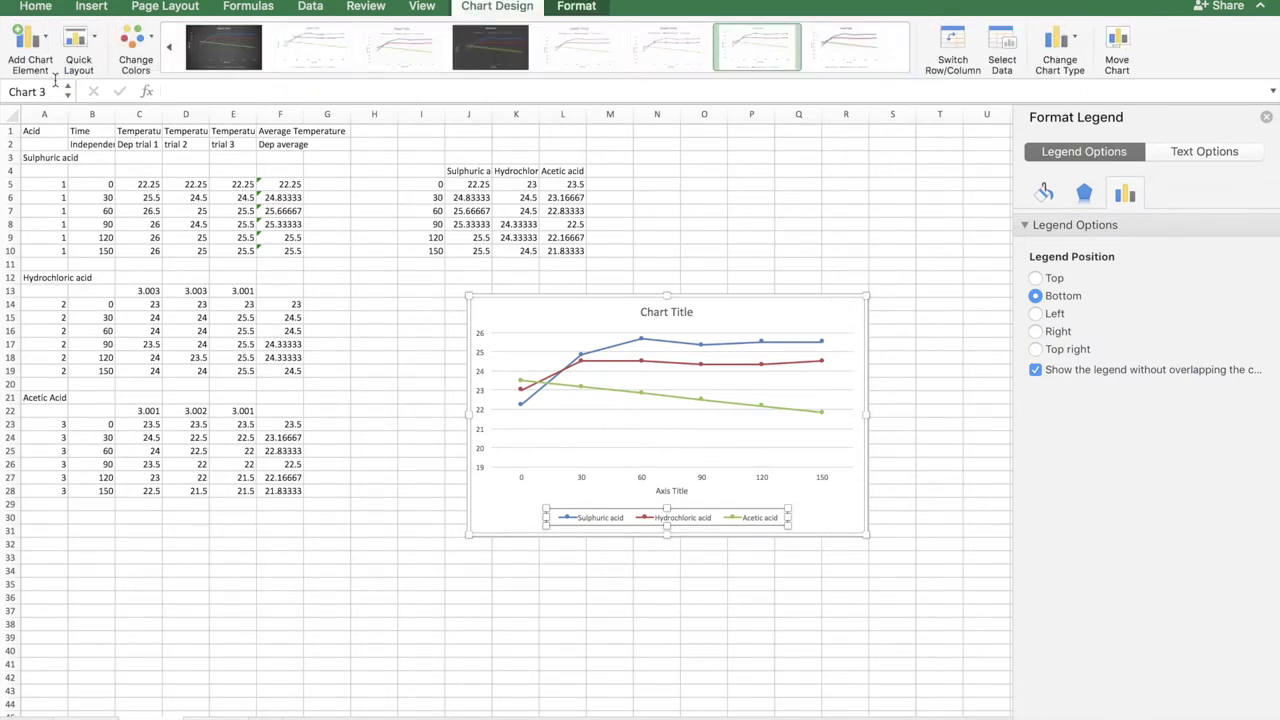
click(38, 43)
mouse_move(87, 218)
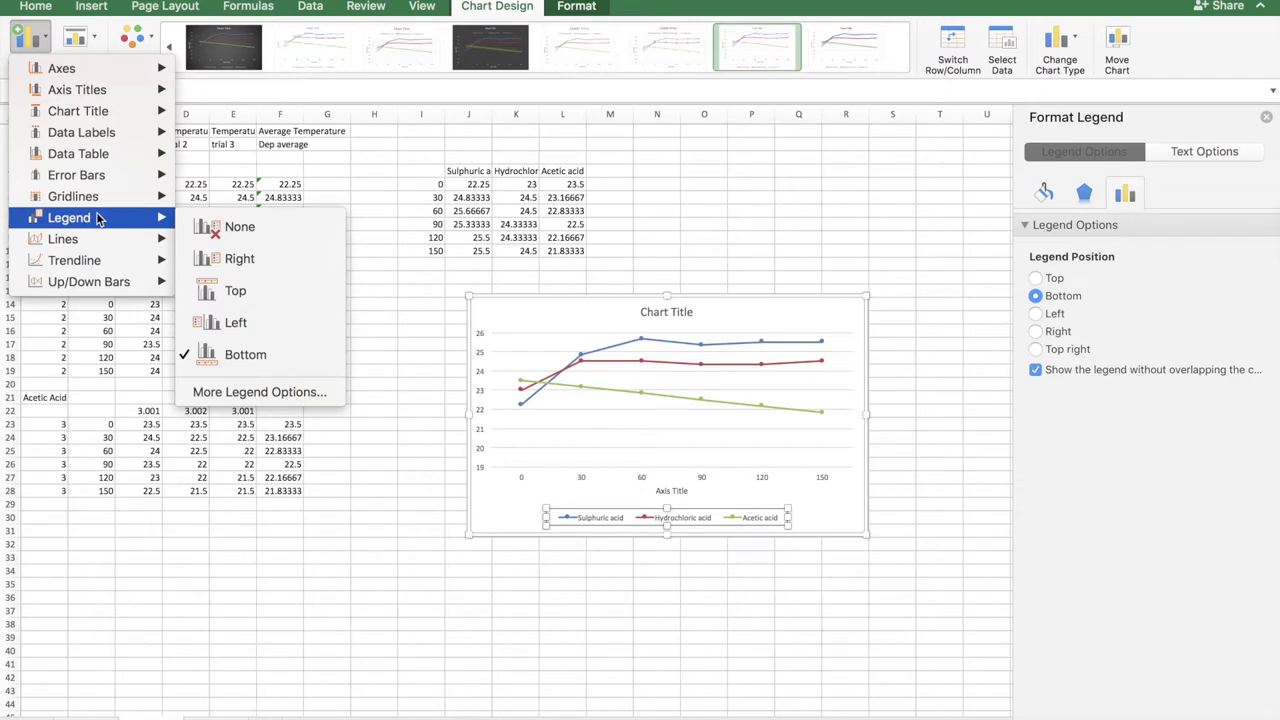
click(210, 264)
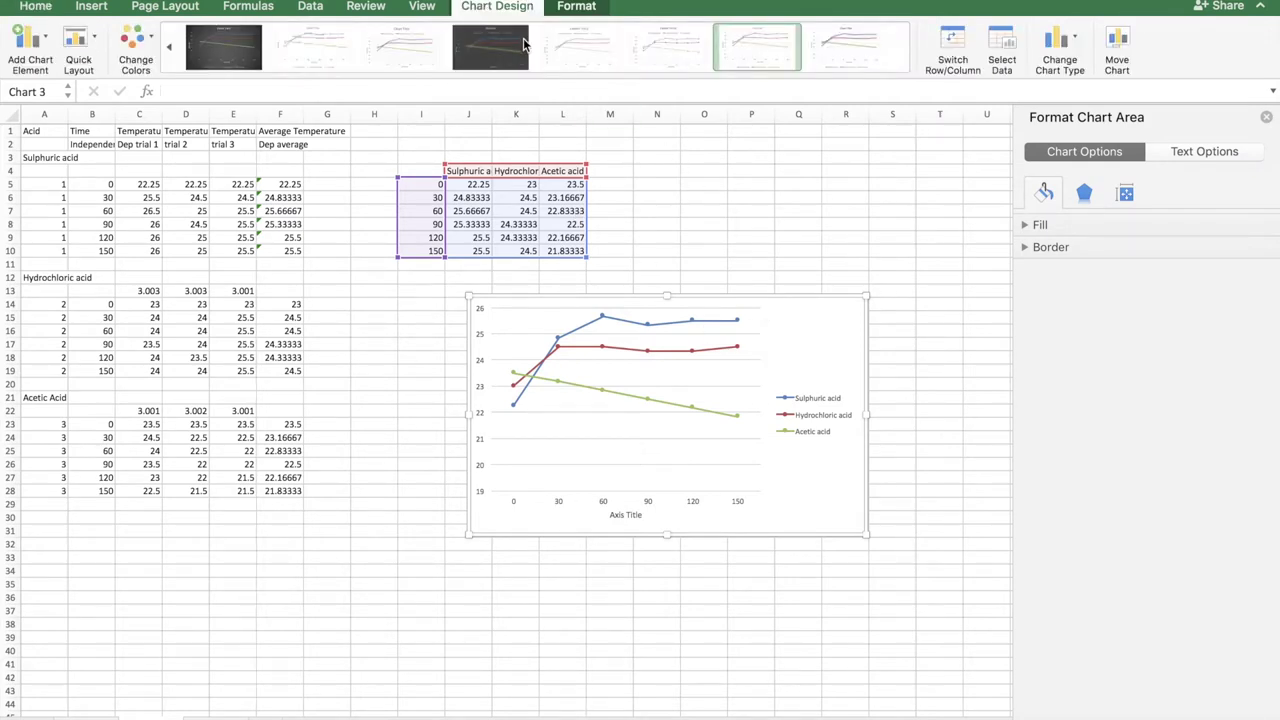
Add a chart title above the acid temperature chart.
click(30, 40)
mouse_move(101, 92)
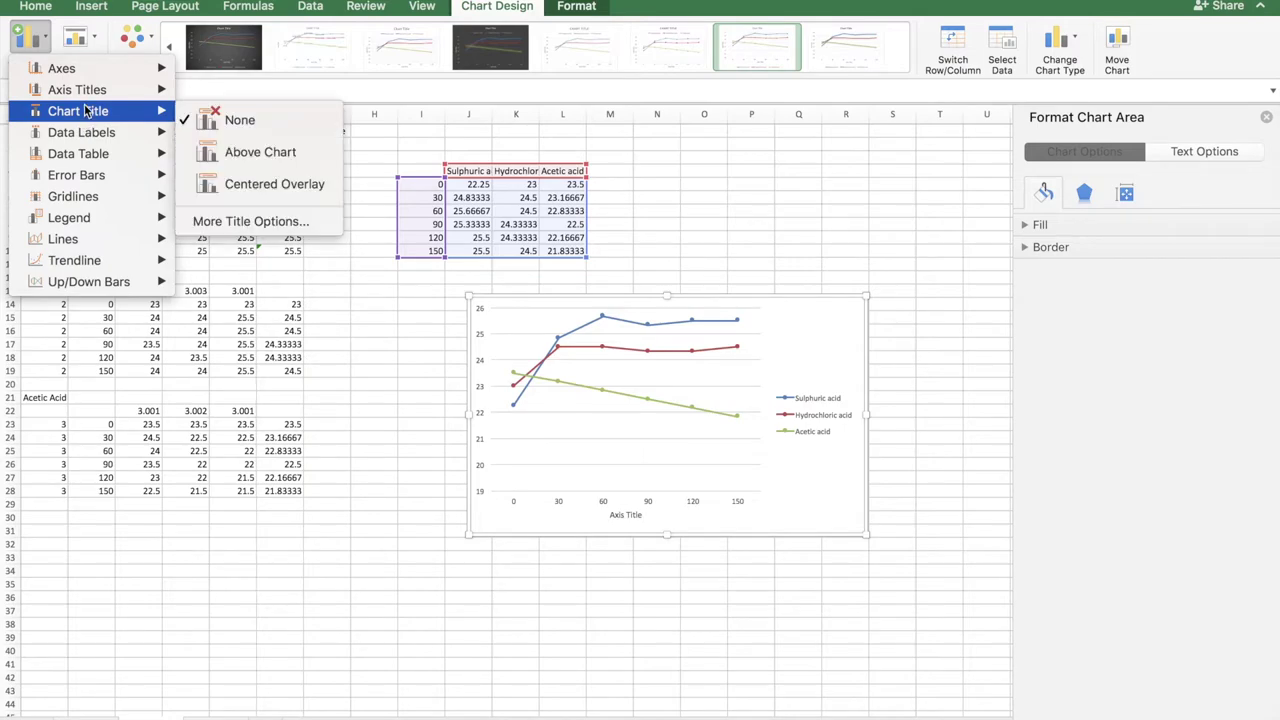
click(240, 152)
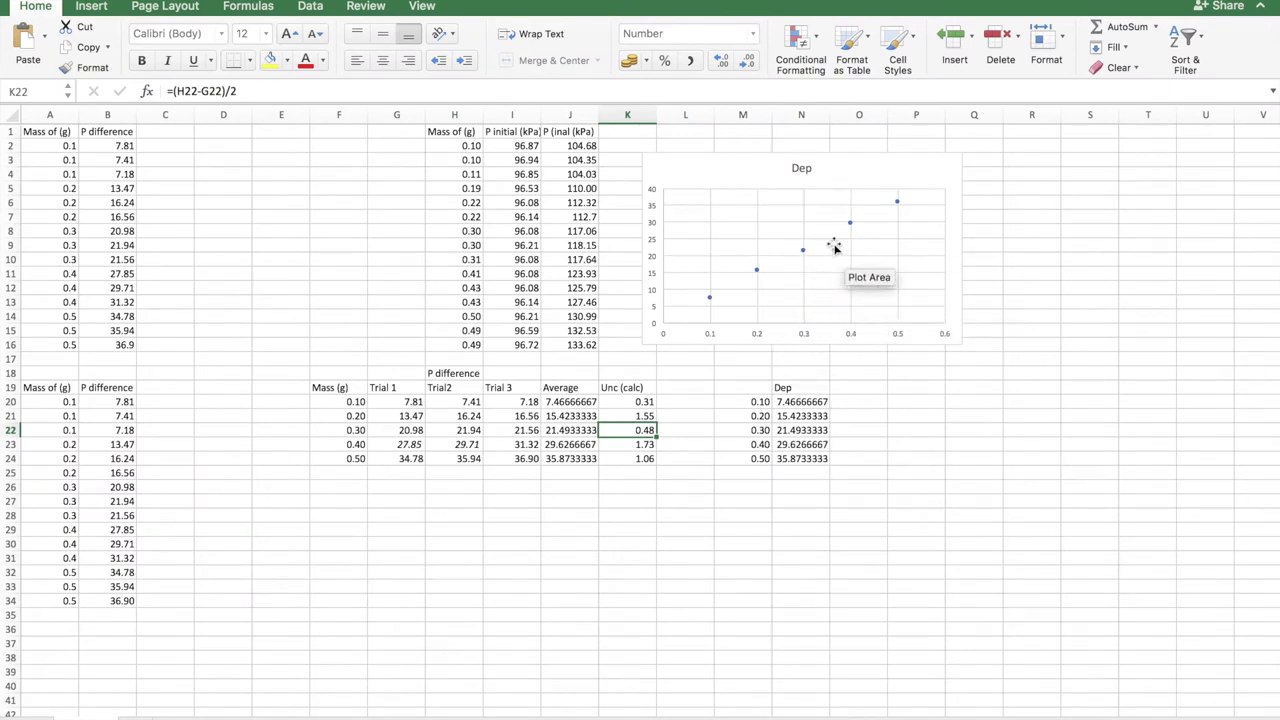
Add error bars to the Dep chart and set the vertical error amount to Custom.
click(892, 173)
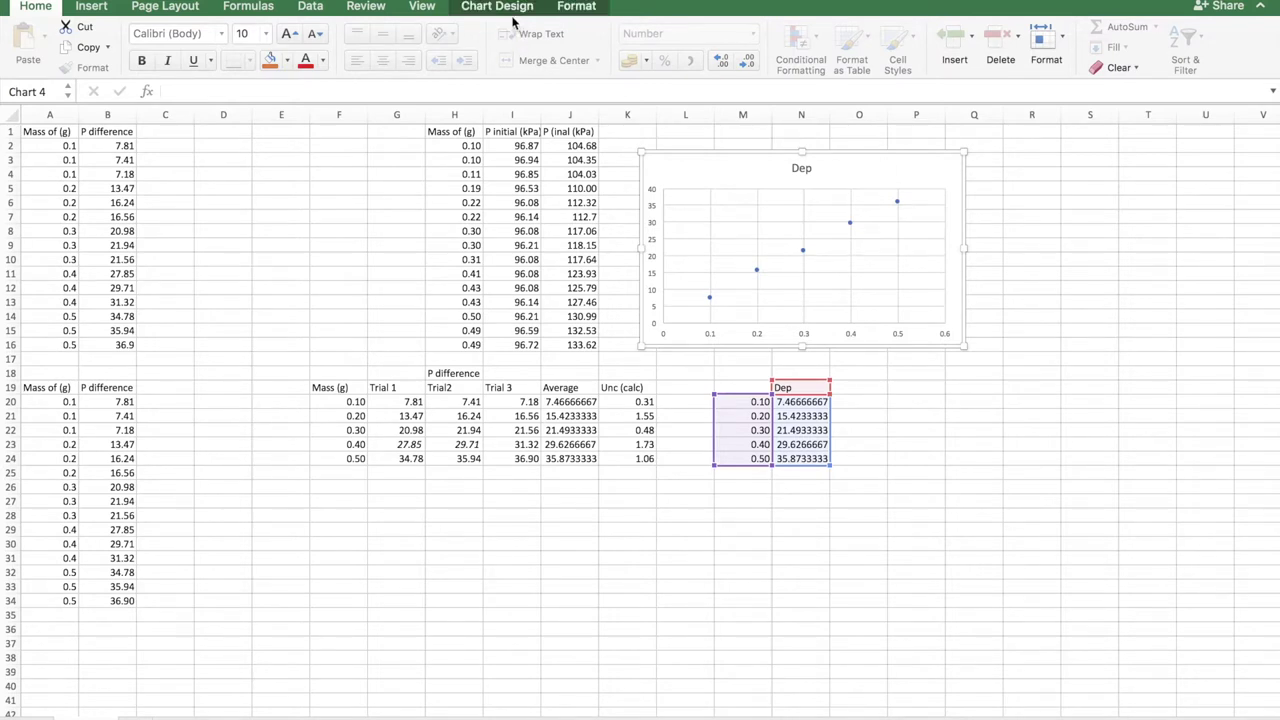
click(500, 8)
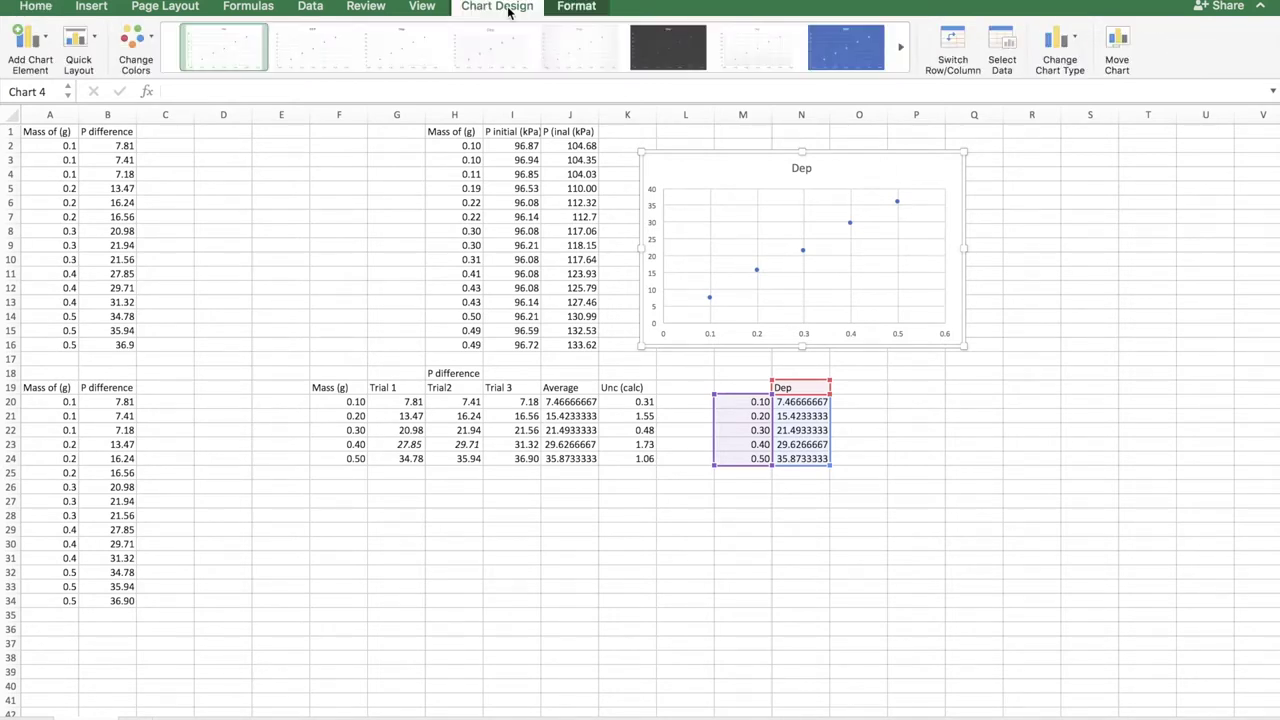
click(30, 42)
mouse_move(100, 175)
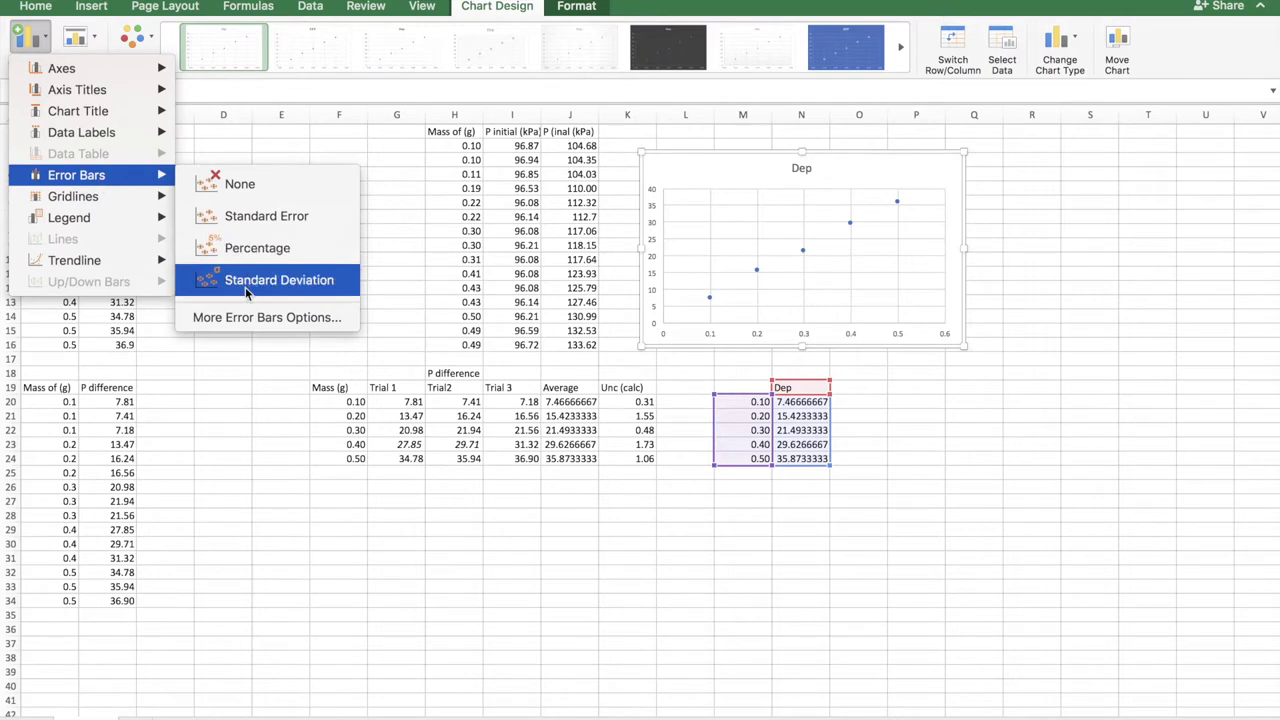
click(240, 318)
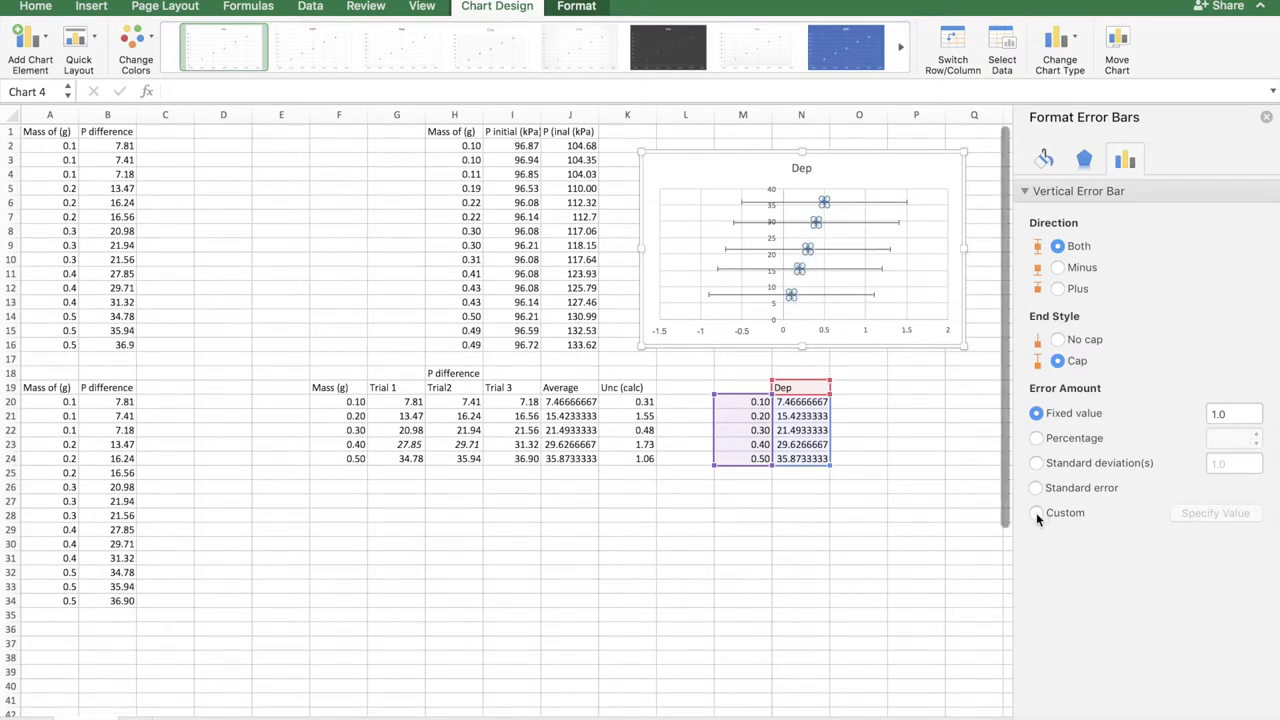
click(1036, 512)
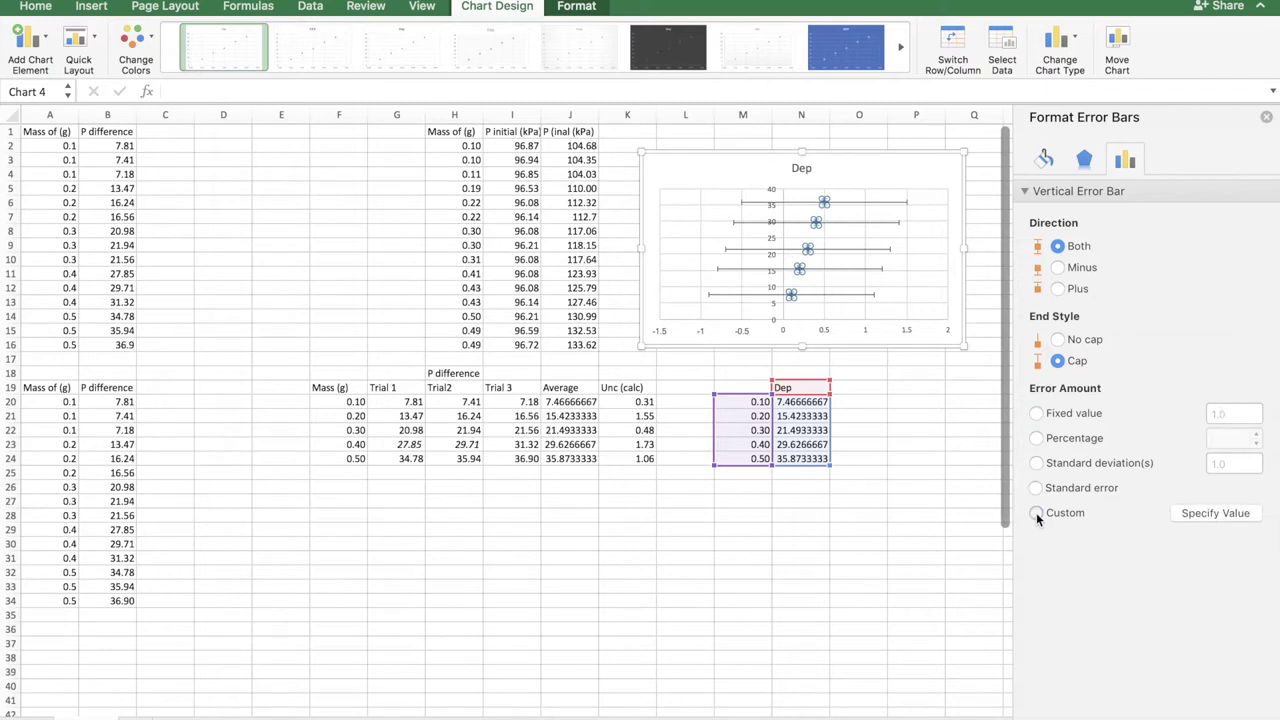
click(1205, 513)
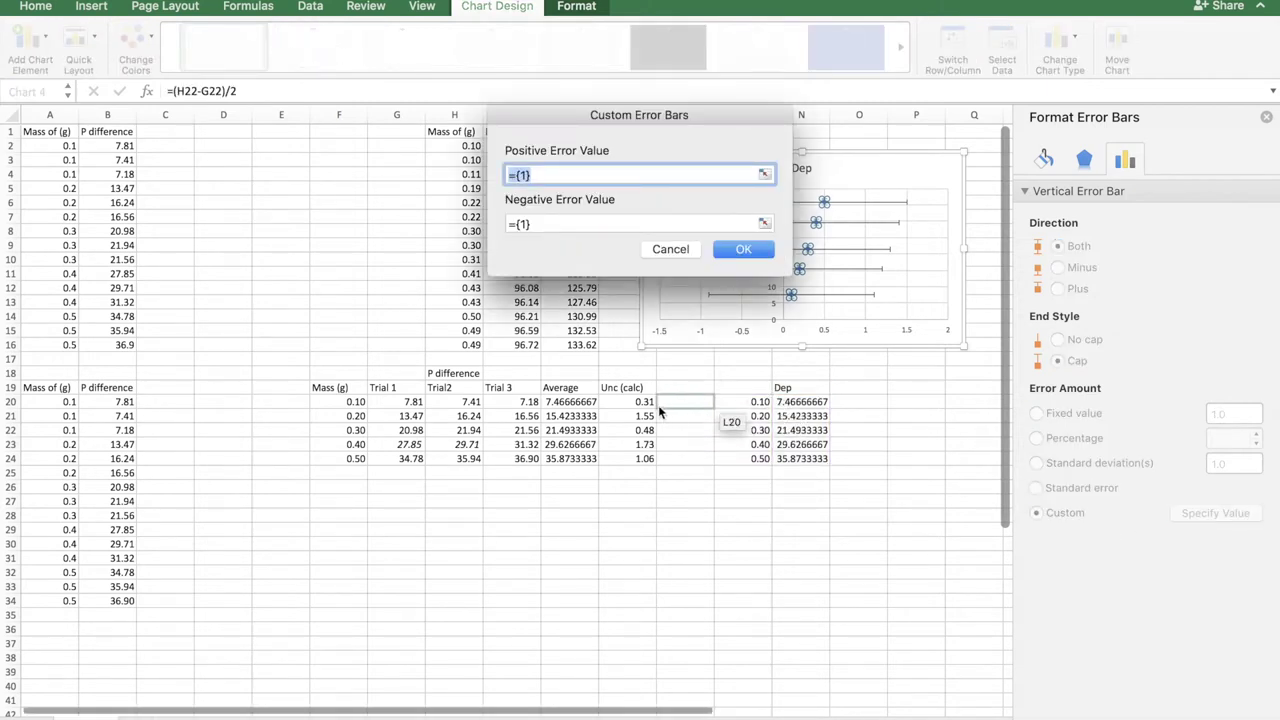
Use the Unc (calc) cells K20:K24 for both positive and negative error values.
drag(636, 405, 628, 460)
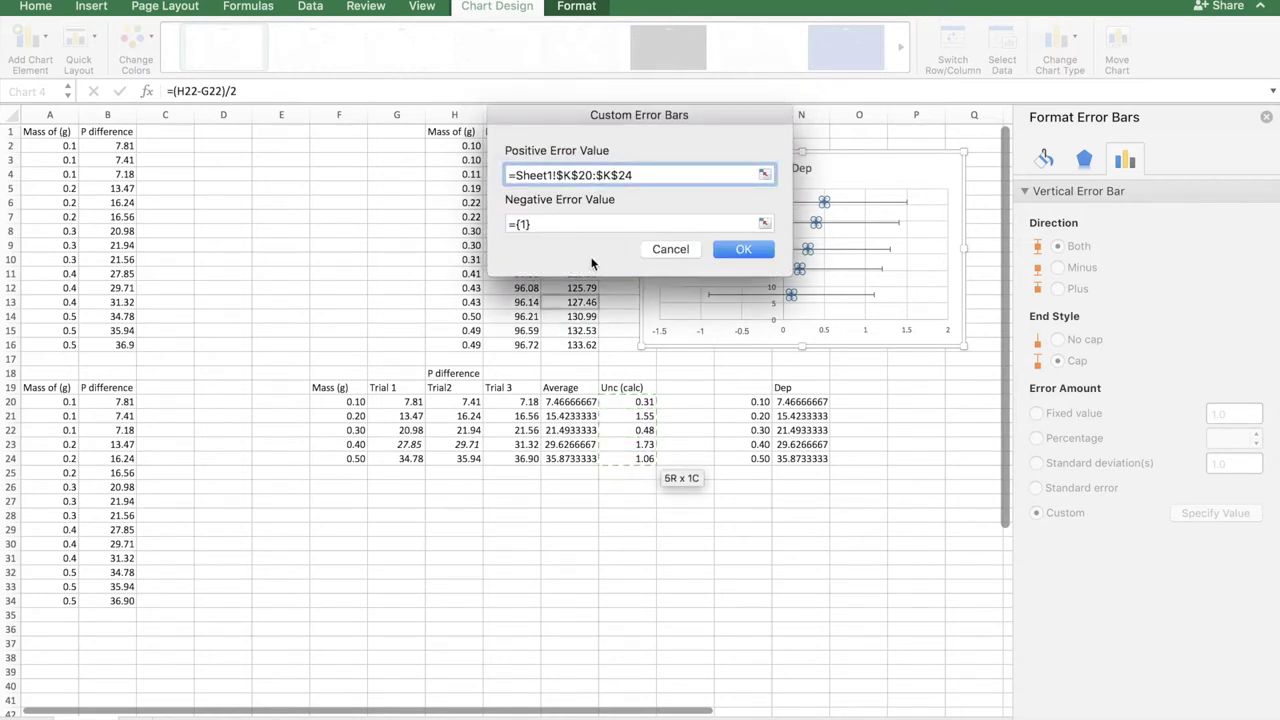
click(576, 224)
key(BackSpace)
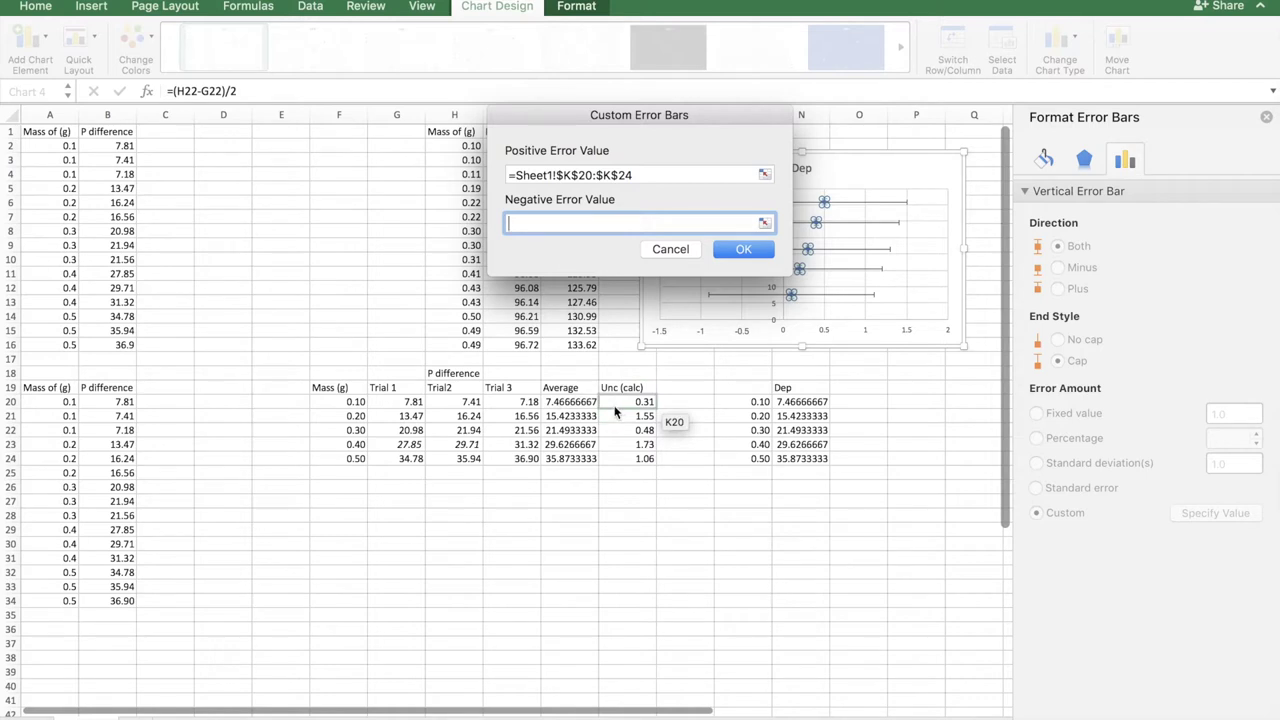
drag(612, 407, 611, 455)
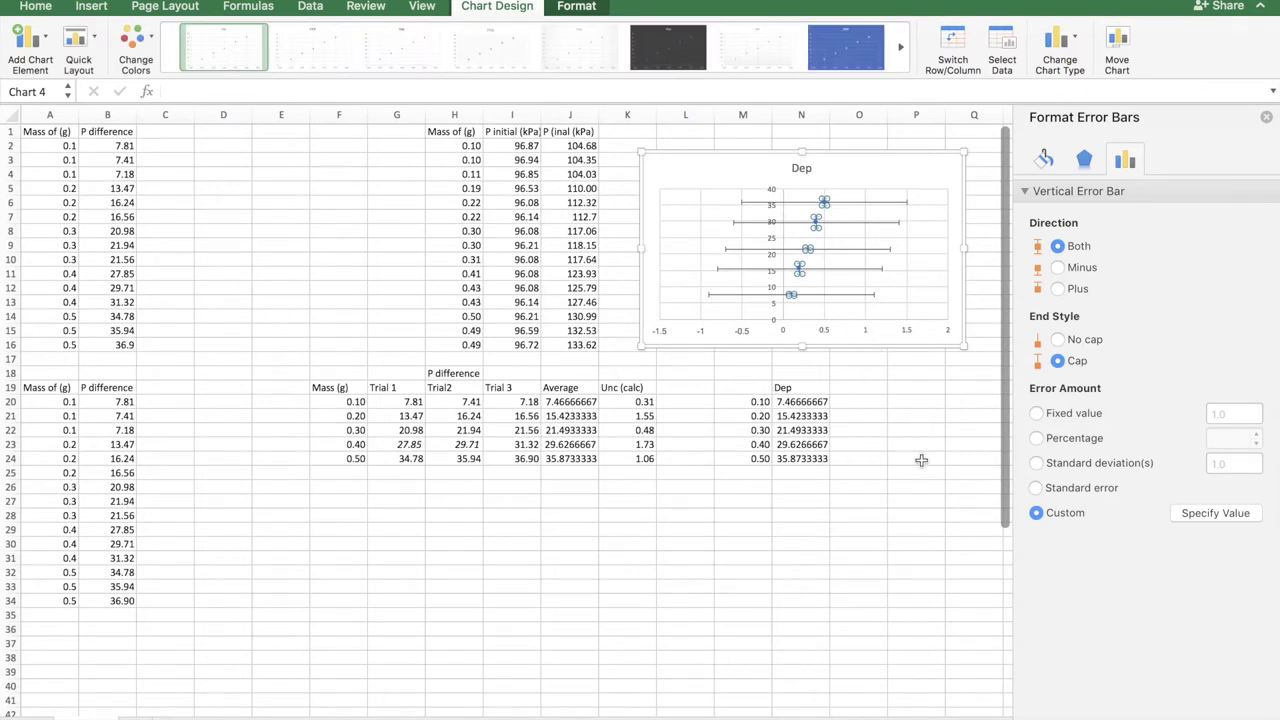
click(857, 224)
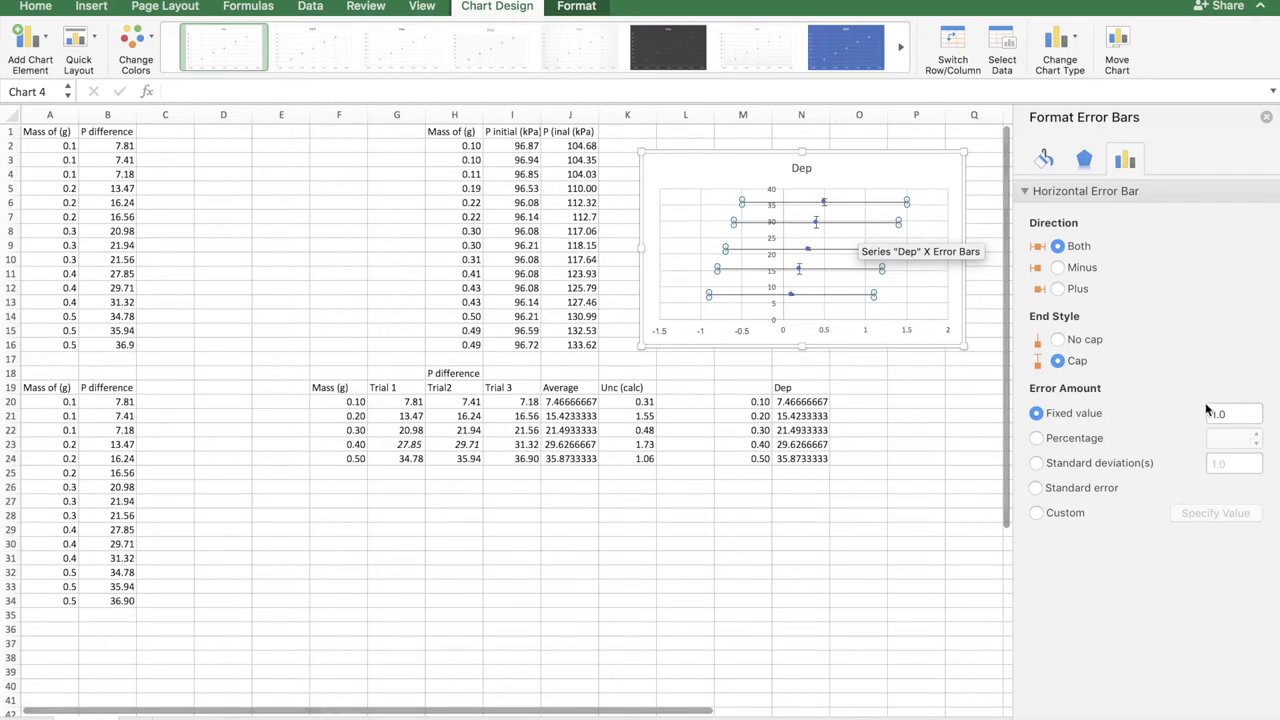
Set the horizontal error bars to a fixed value of 0.01.
click(1236, 412)
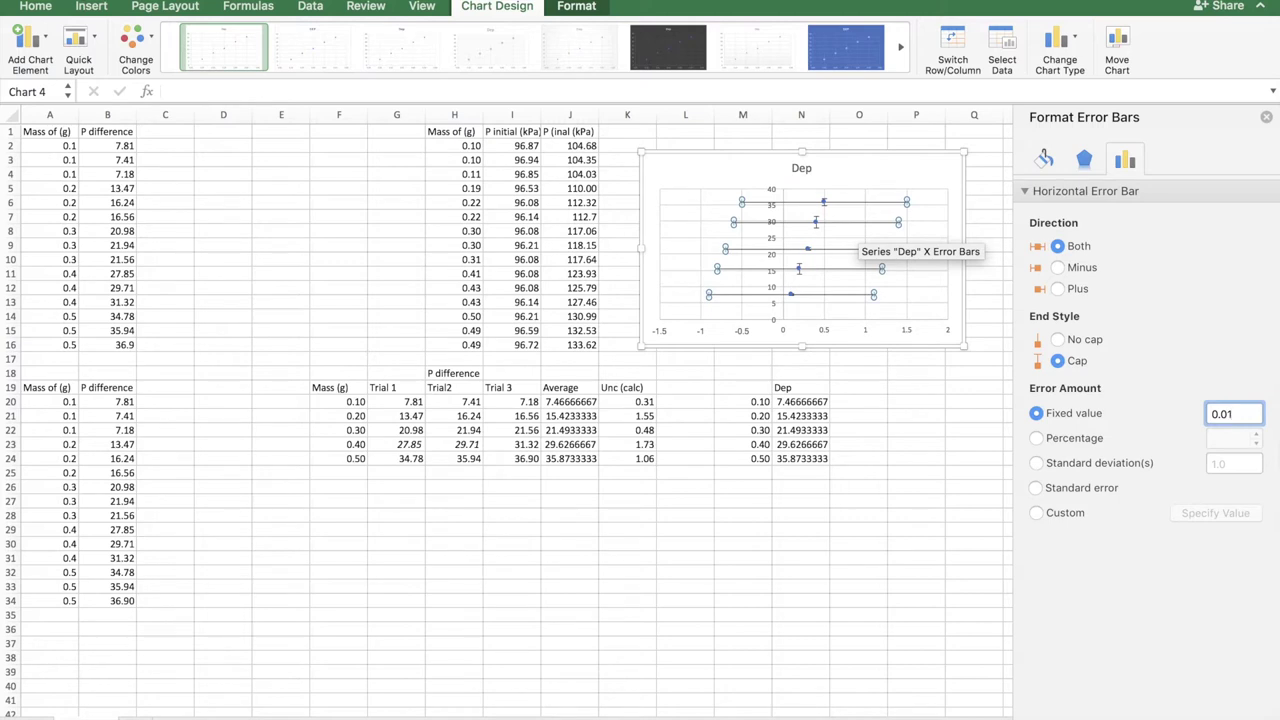
key(Return)
click(766, 666)
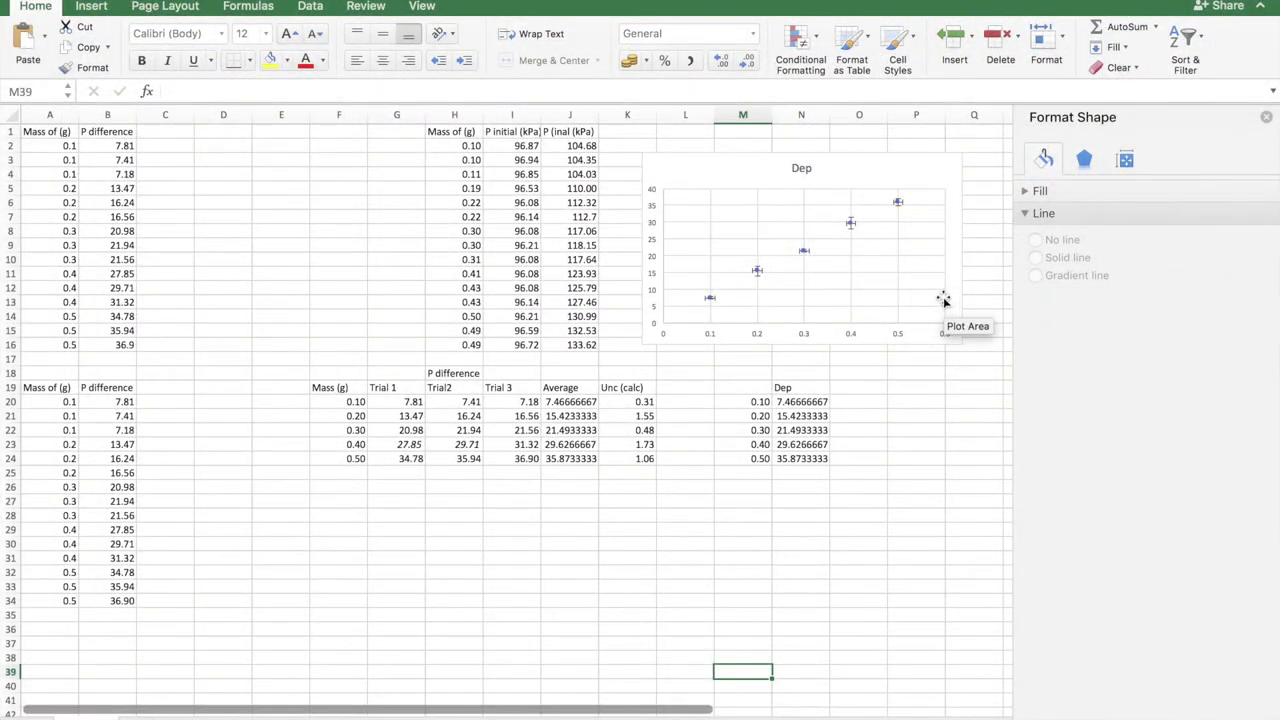
Add a Linear trendline to the Dep scatter chart from Add Chart Element.
click(931, 281)
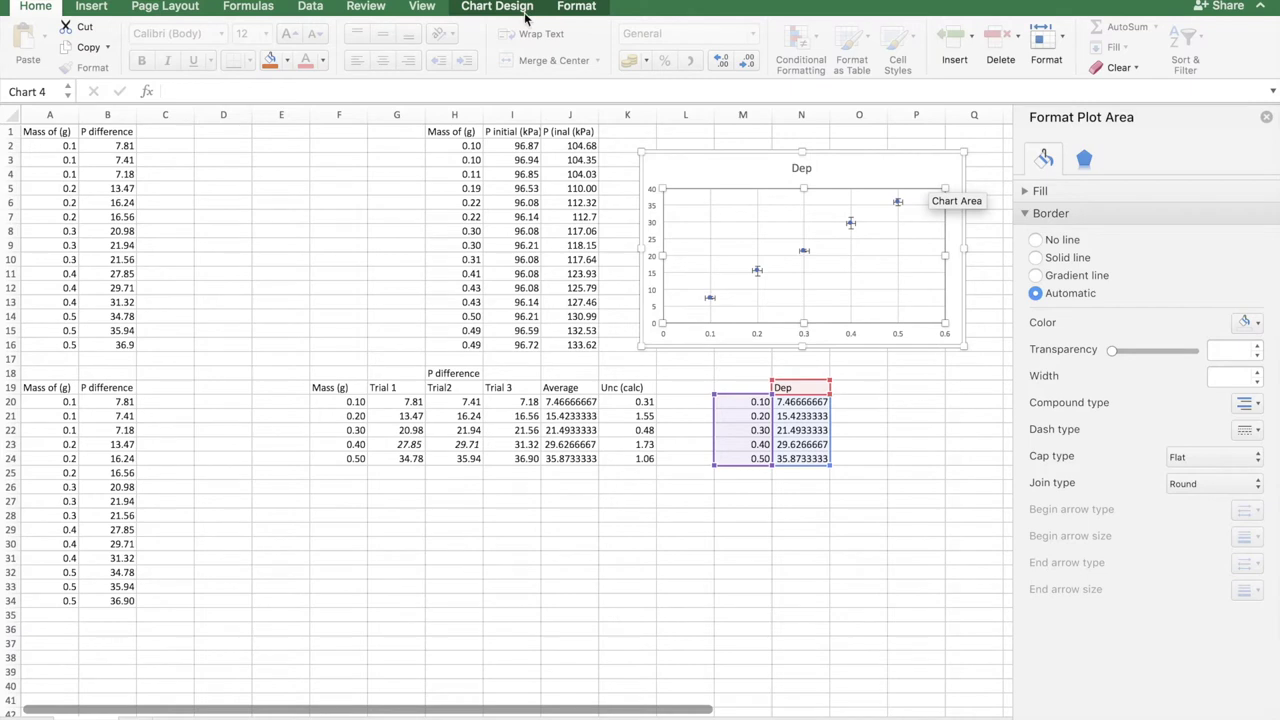
click(523, 8)
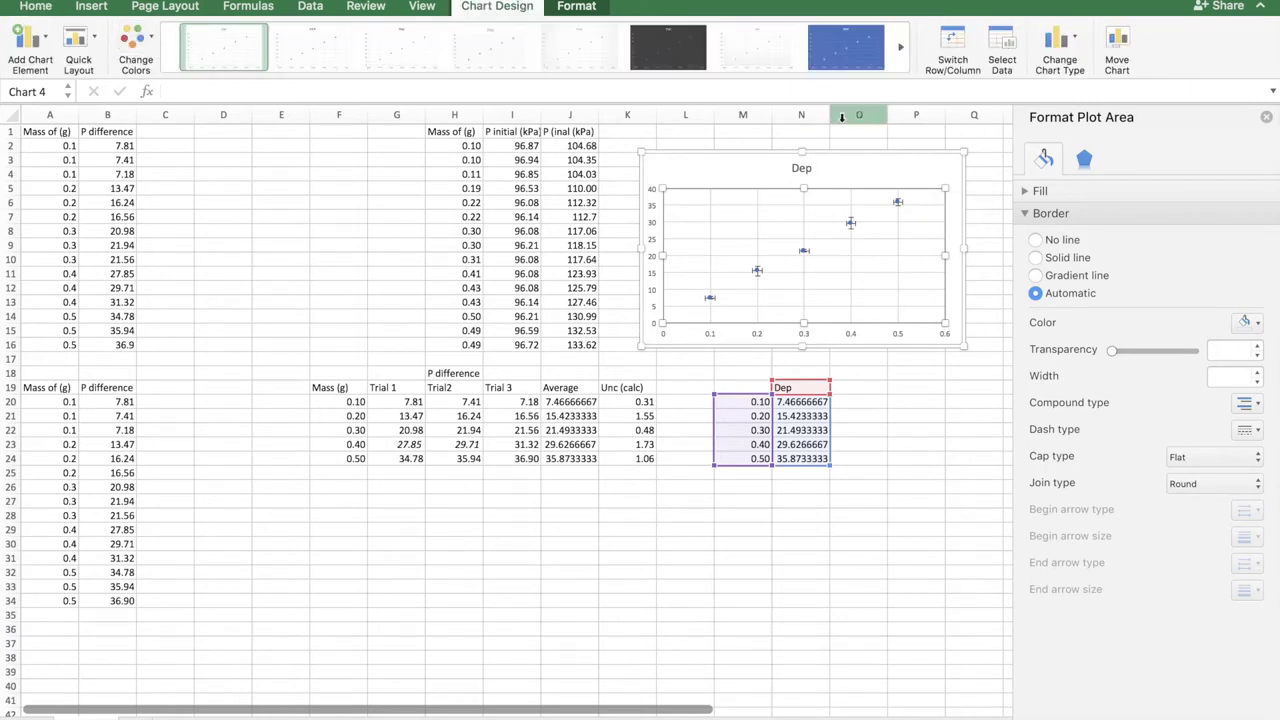
click(28, 40)
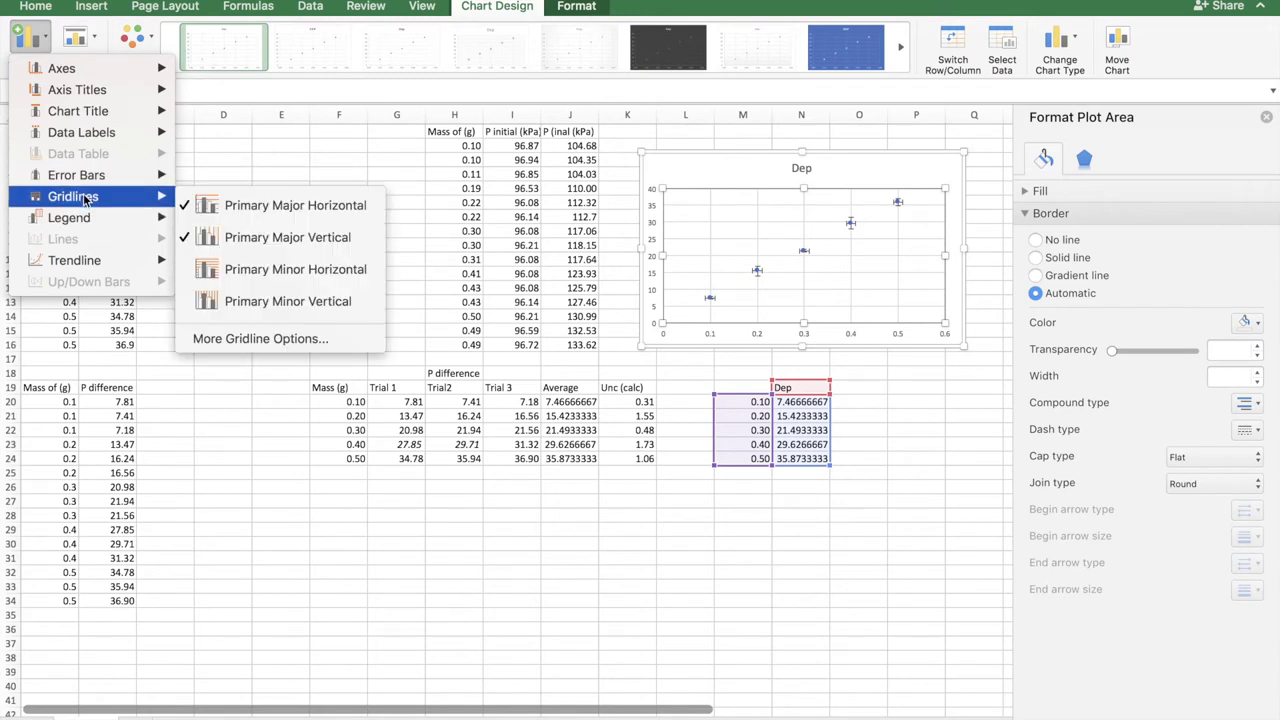
mouse_move(88, 263)
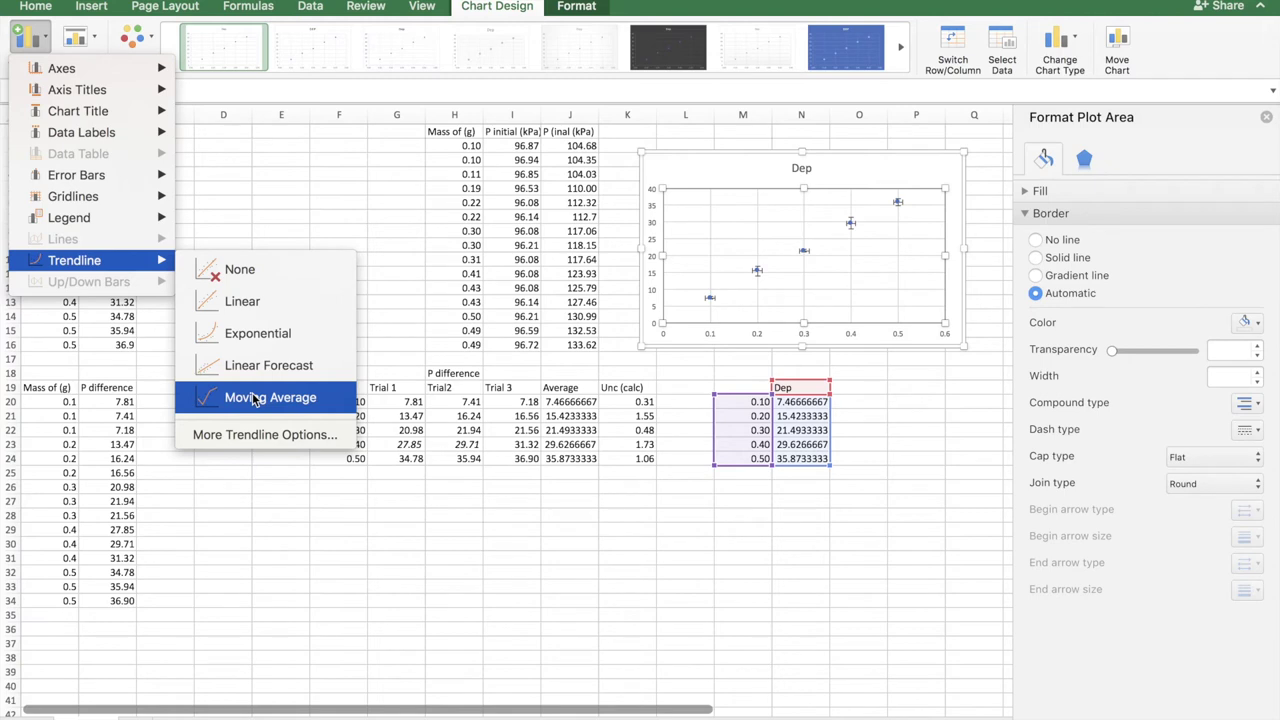
click(250, 302)
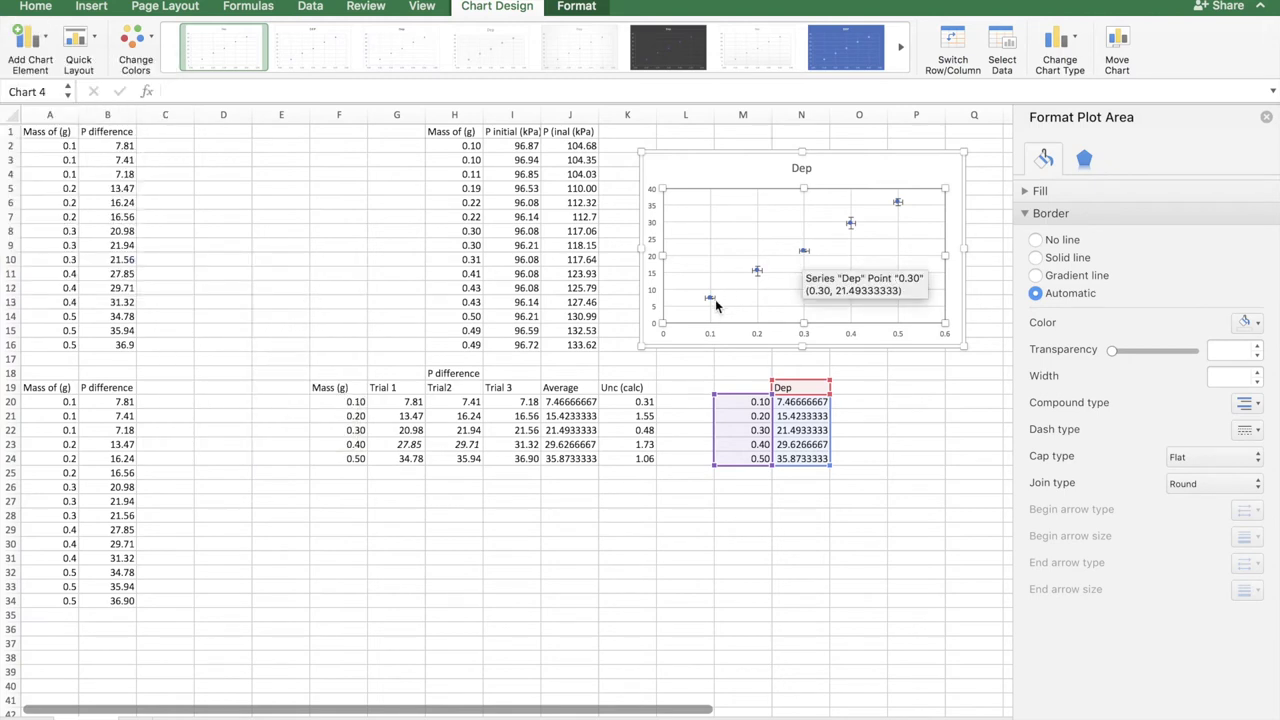